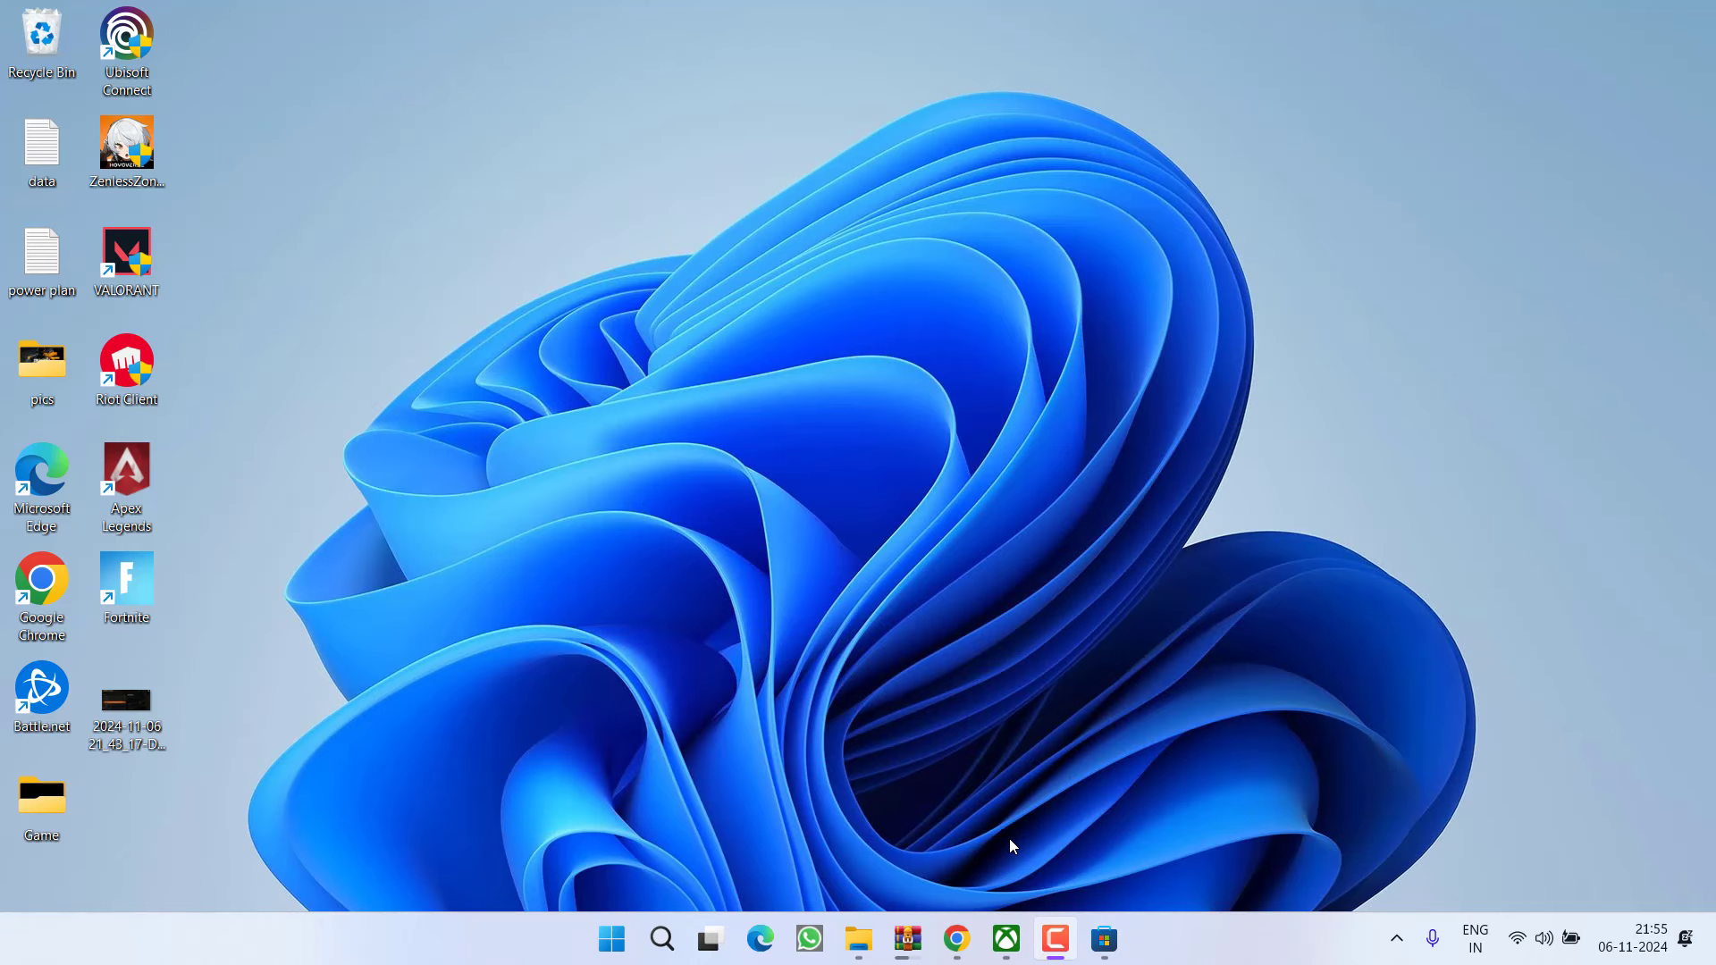
Step: Switch to the Xbox app and sign out of the current account
left_click(1007, 937)
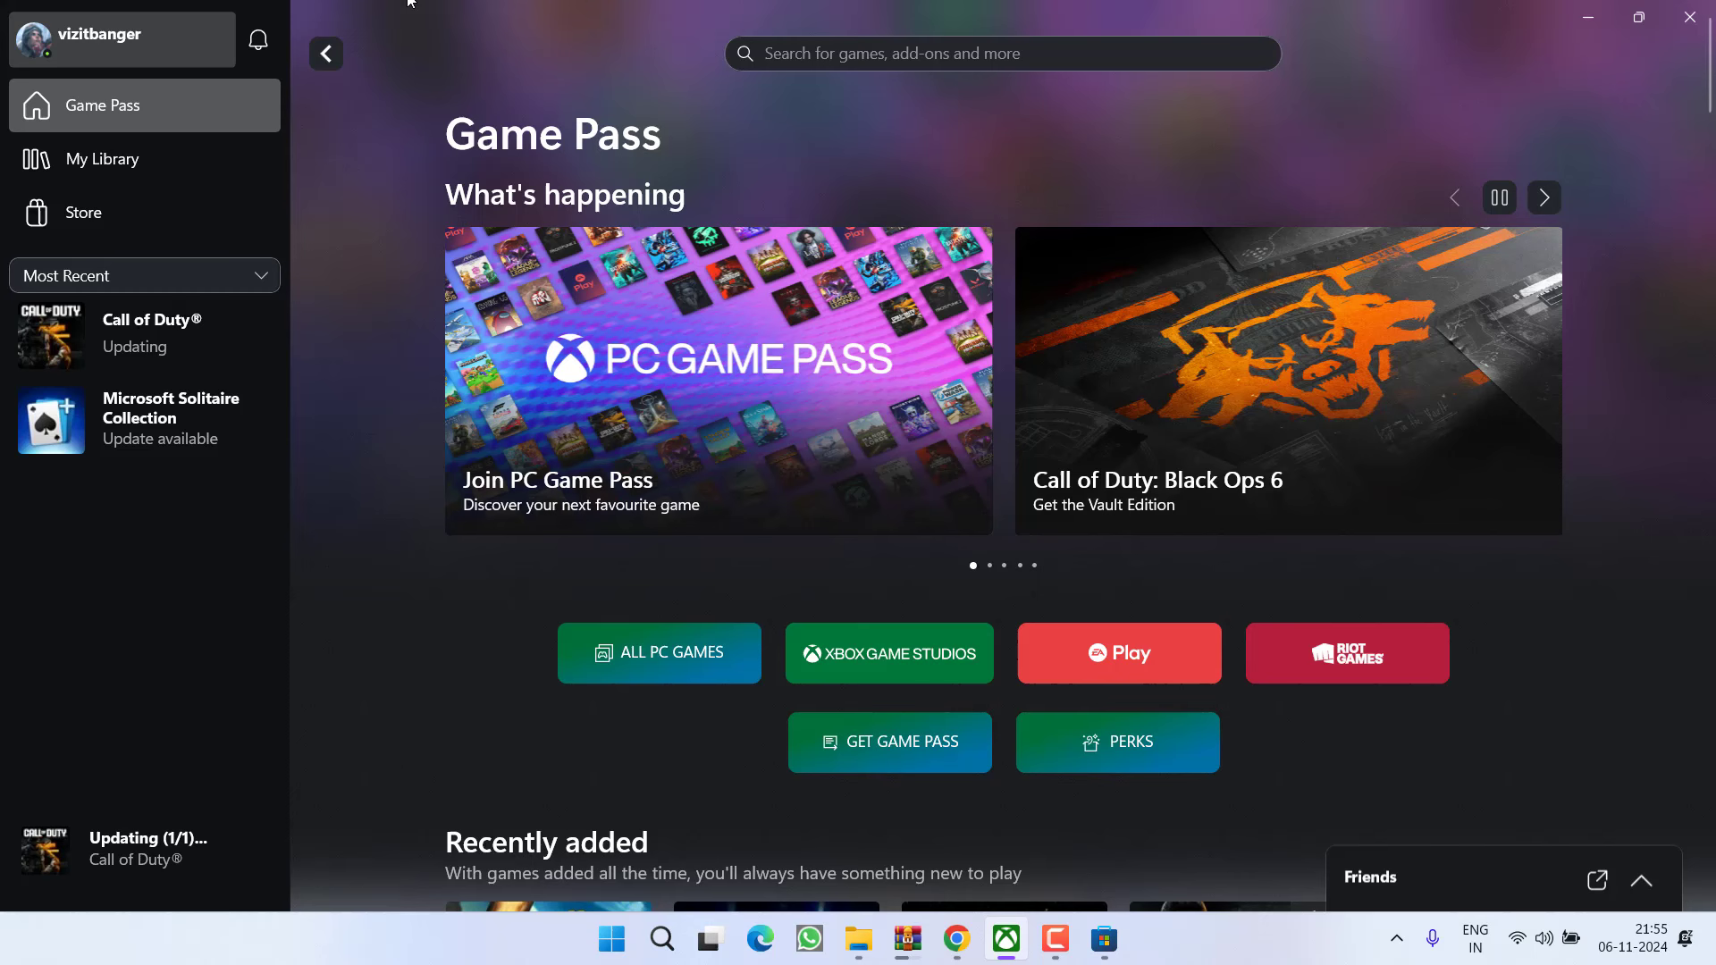
left_click(129, 46)
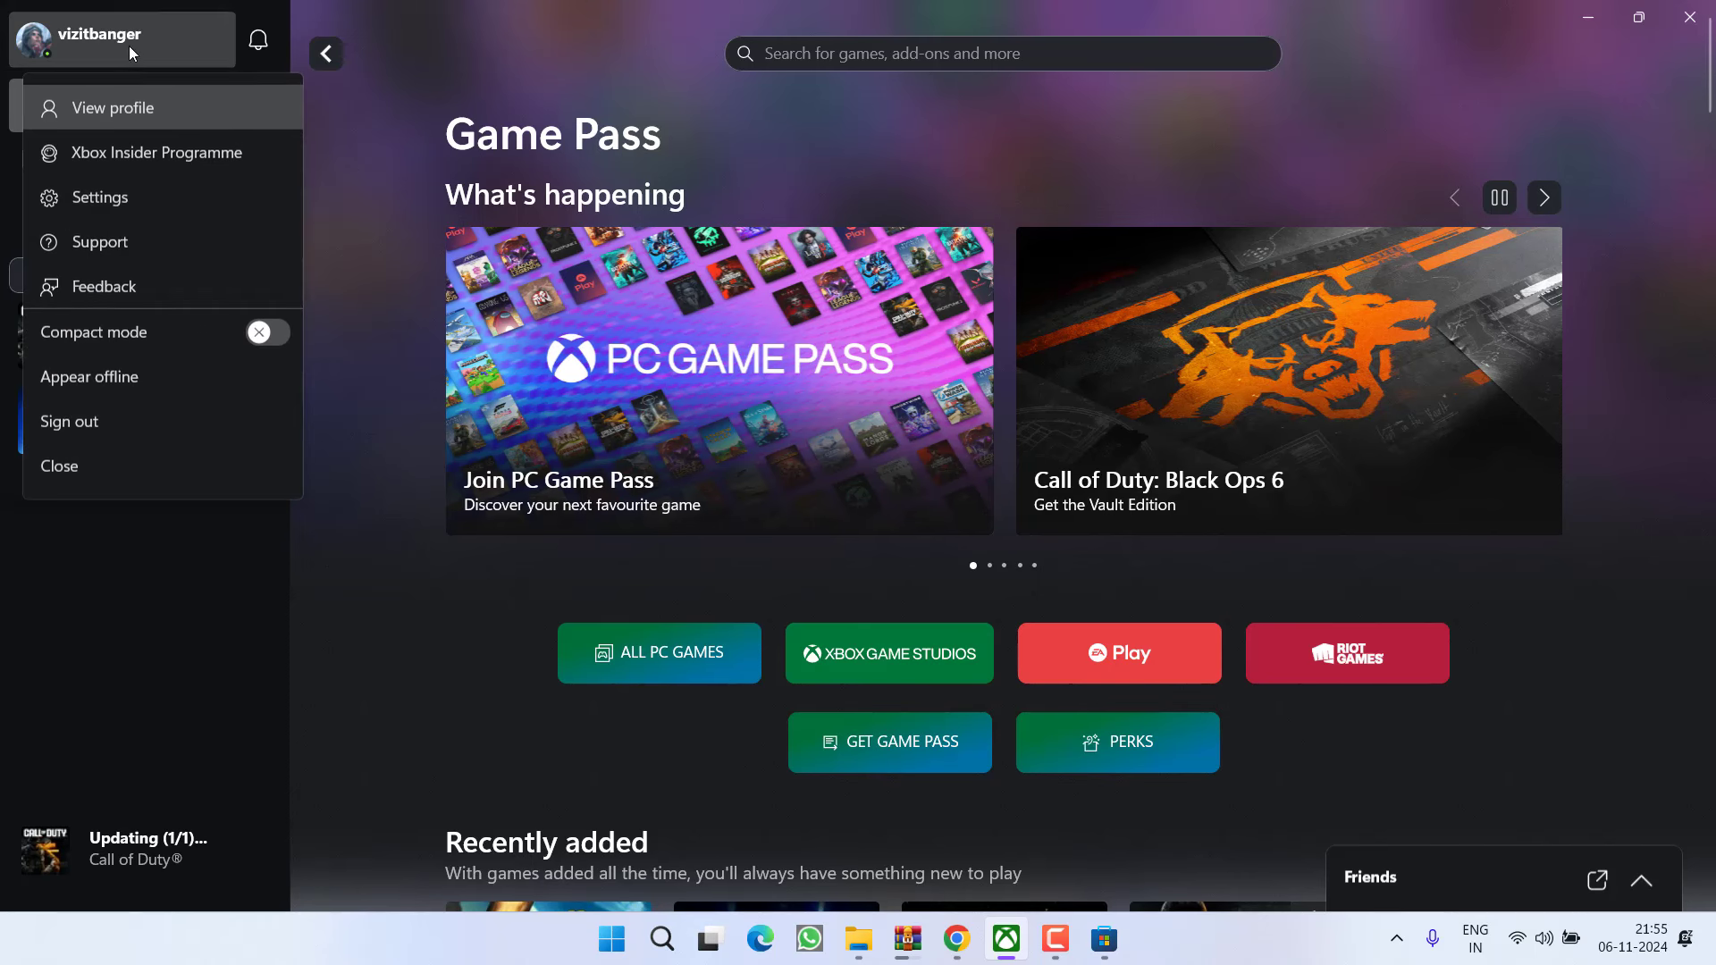
left_click(85, 426)
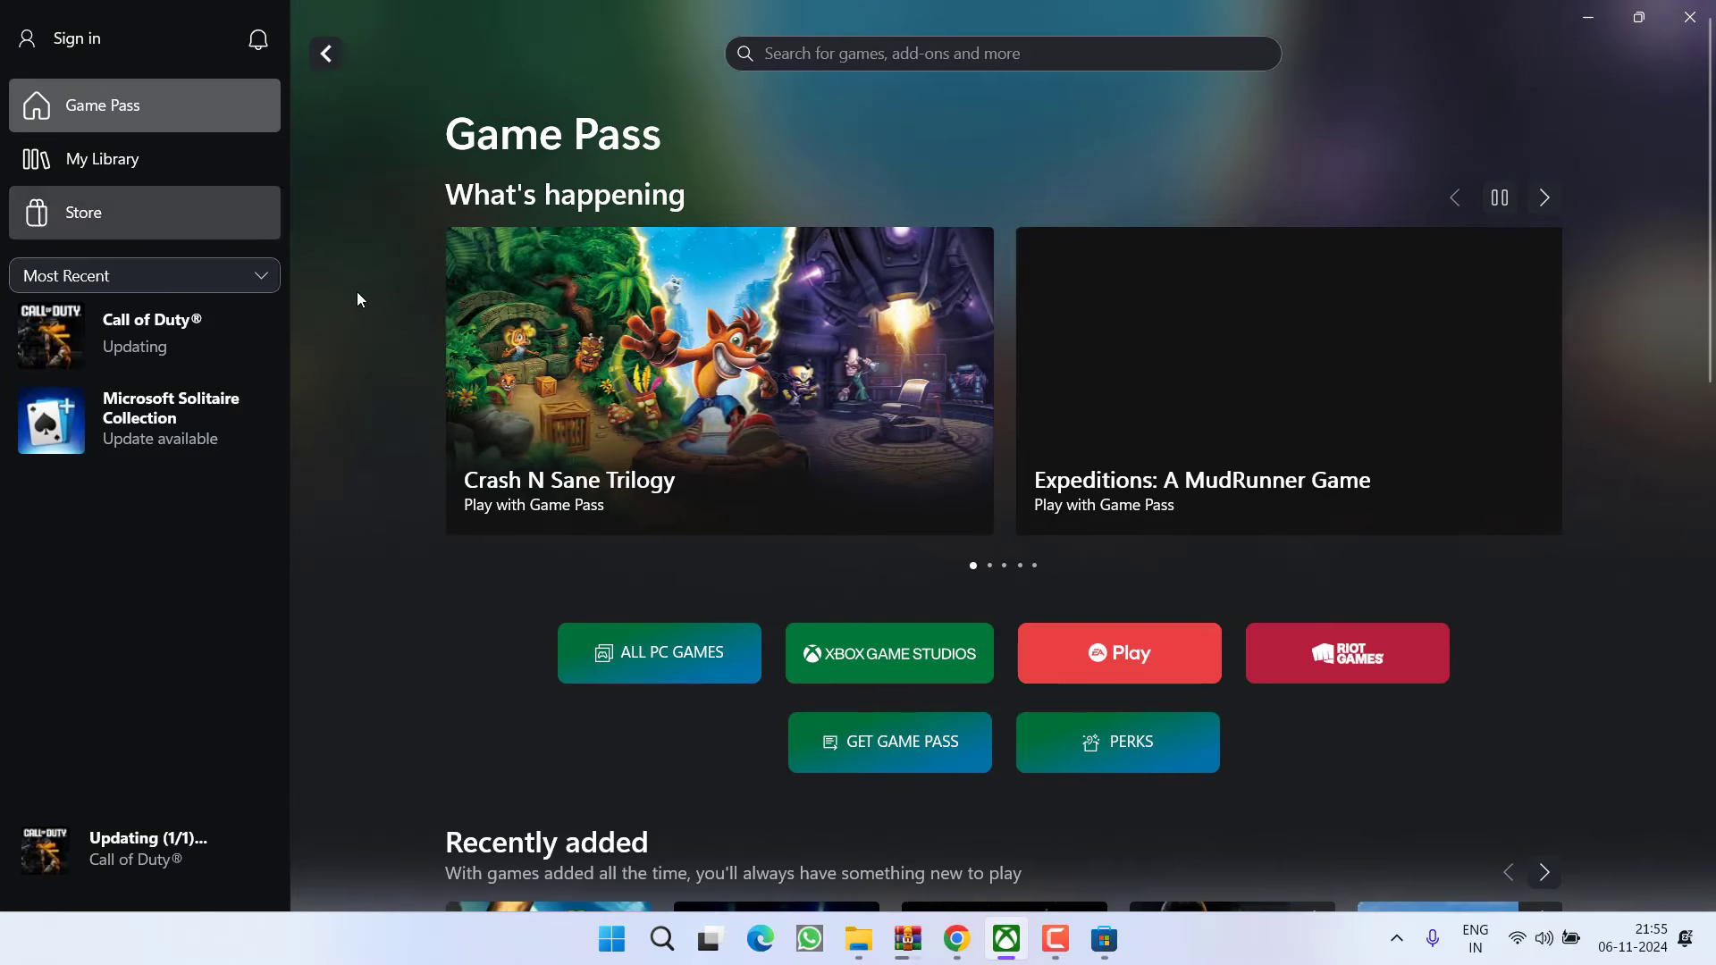
Step: Switch to Microsoft Store and check which account e-mail is signed in there
left_click(1105, 936)
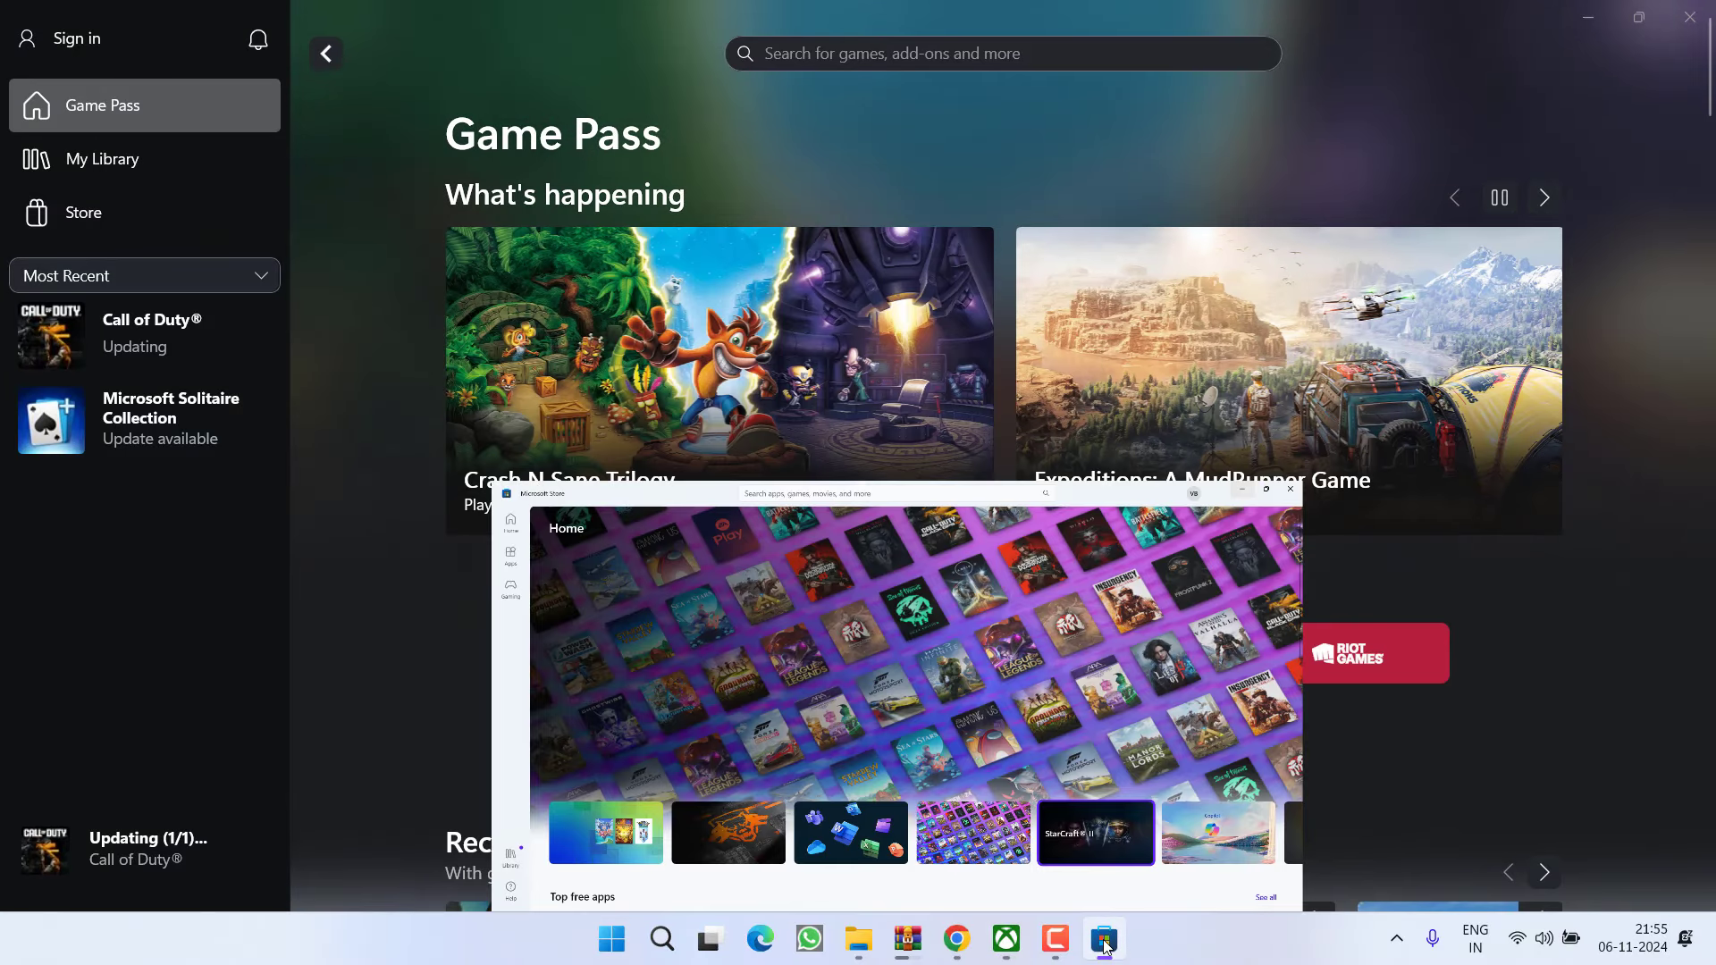
left_click(1628, 23)
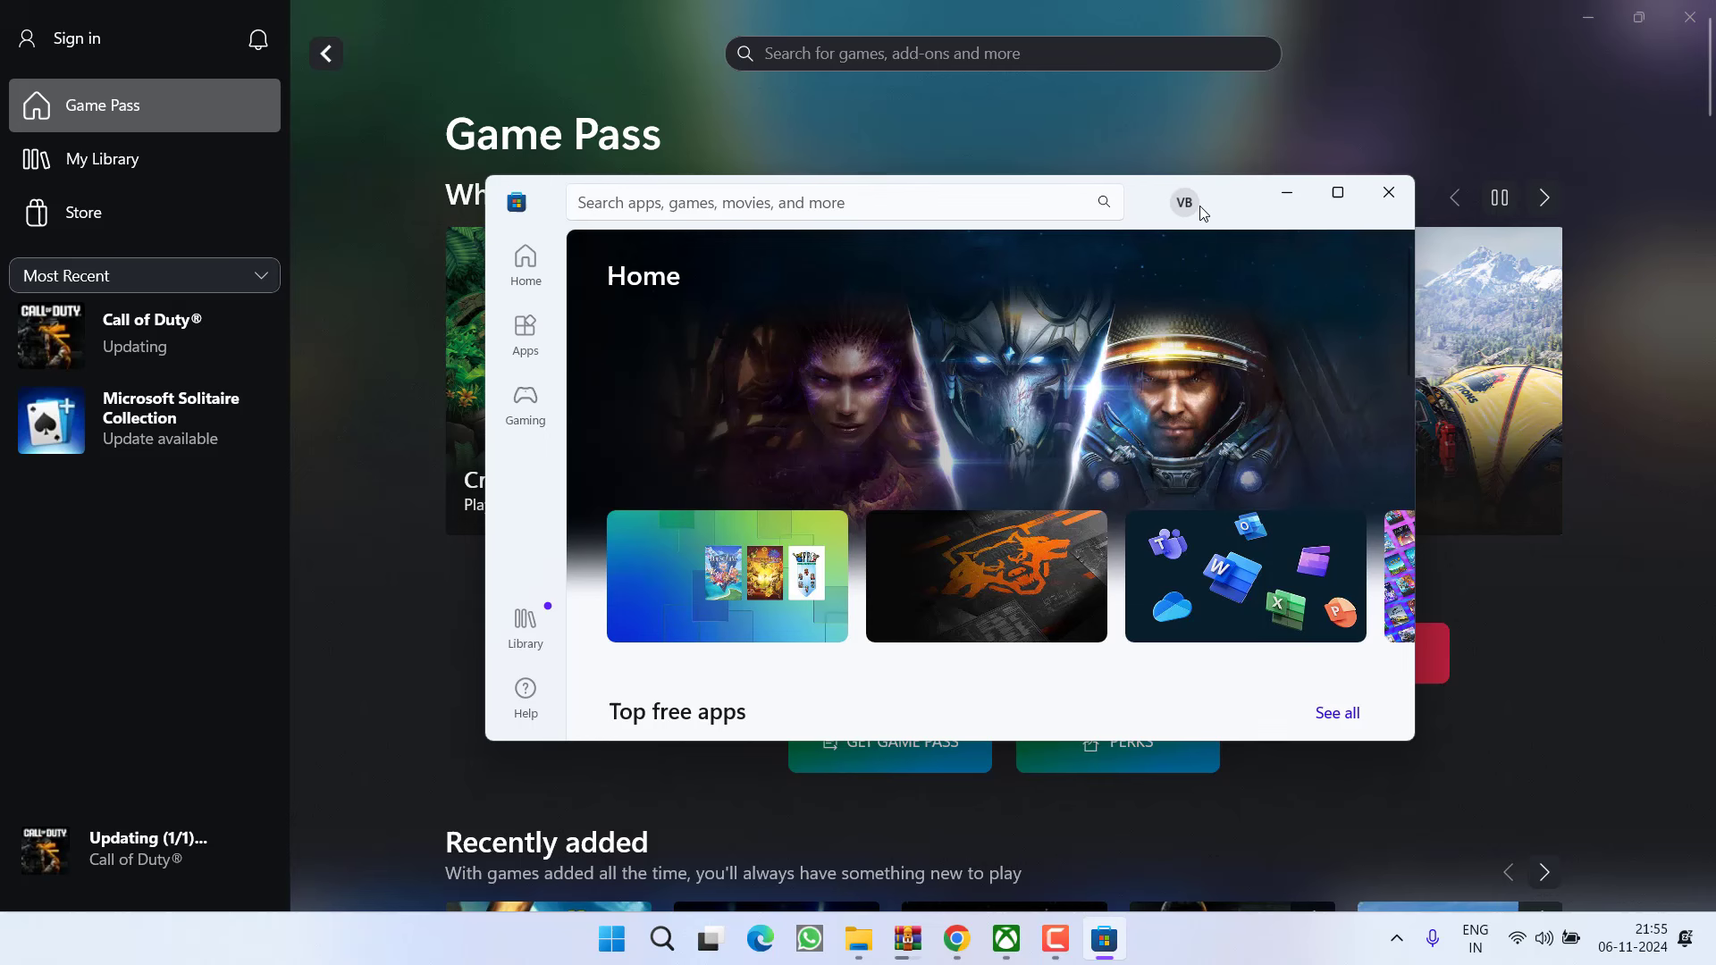
left_click(1185, 202)
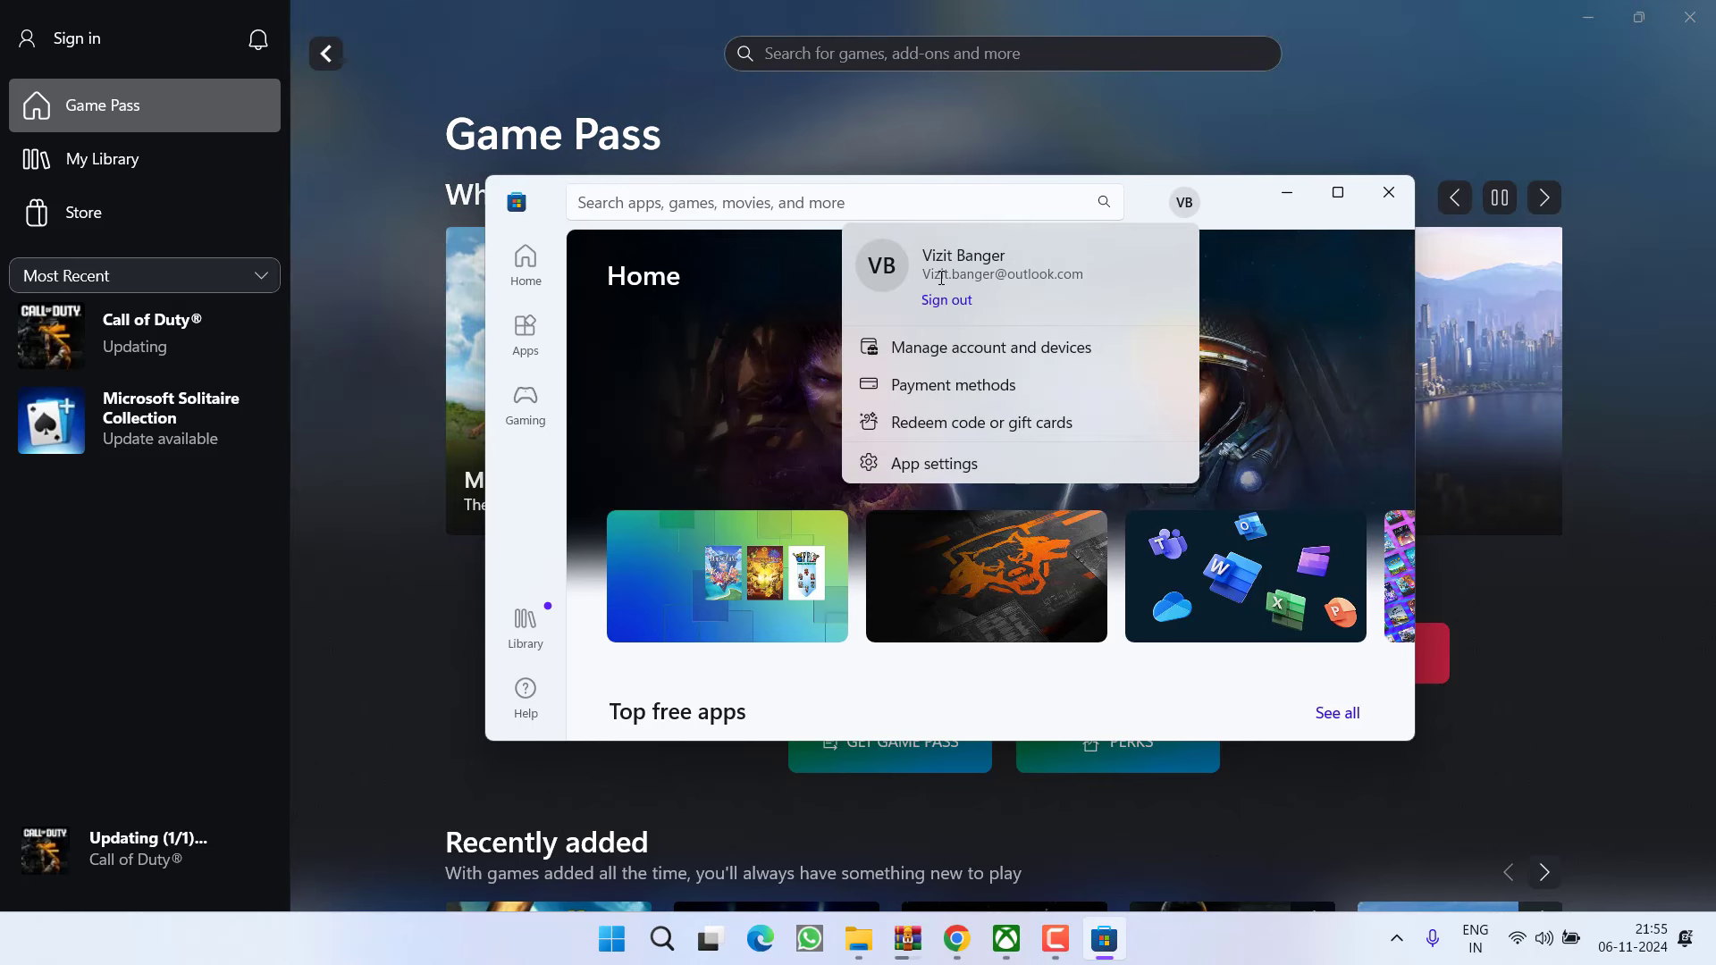
left_click_drag(941, 278, 1081, 277)
left_click(1047, 306)
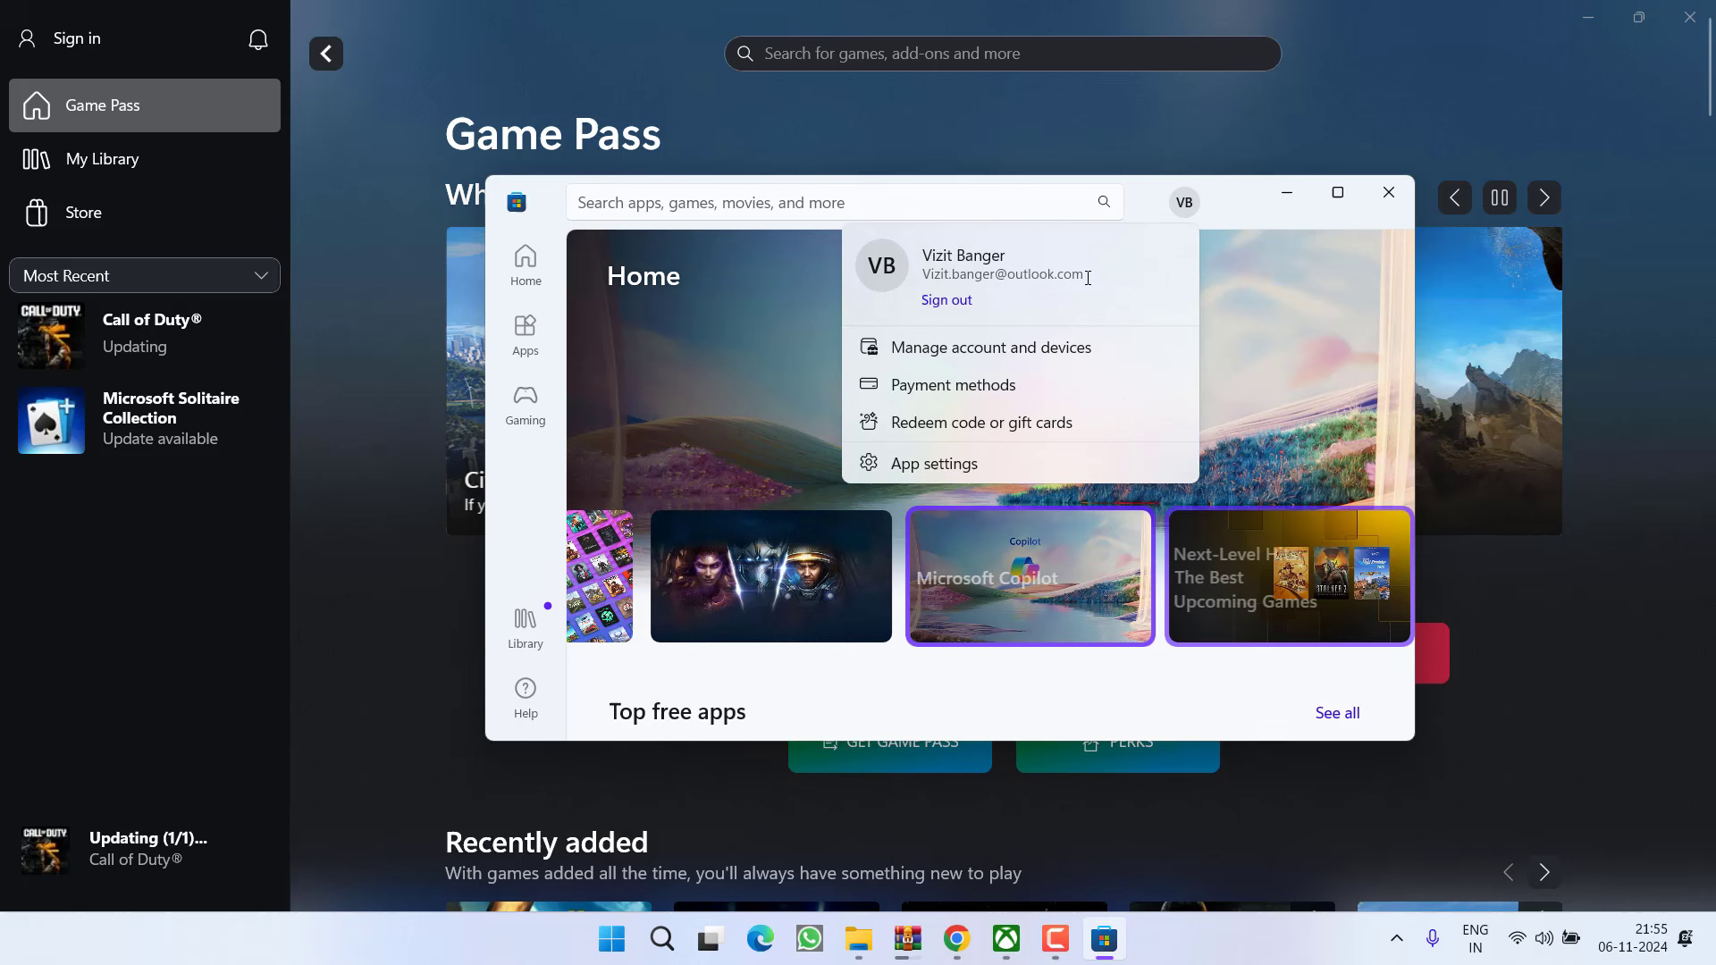
left_click_drag(1088, 278, 920, 276)
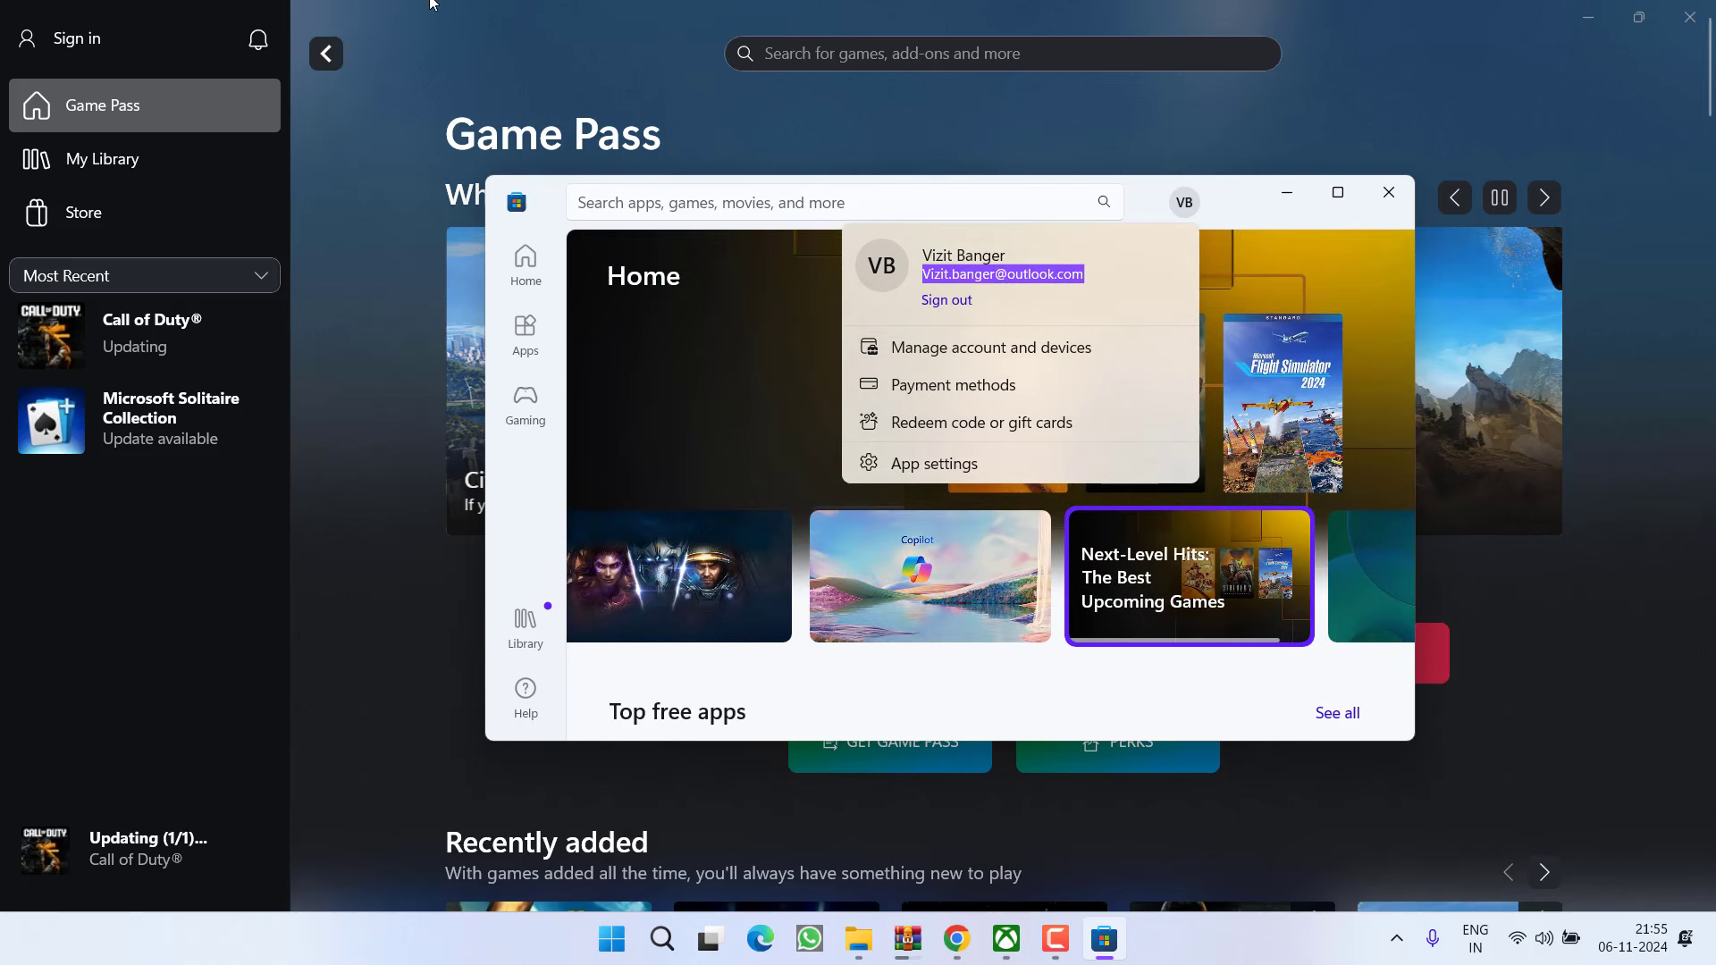
Step: Sign in to the Xbox app with the same Microsoft account used in Microsoft Store, and minimize the app
left_click(78, 39)
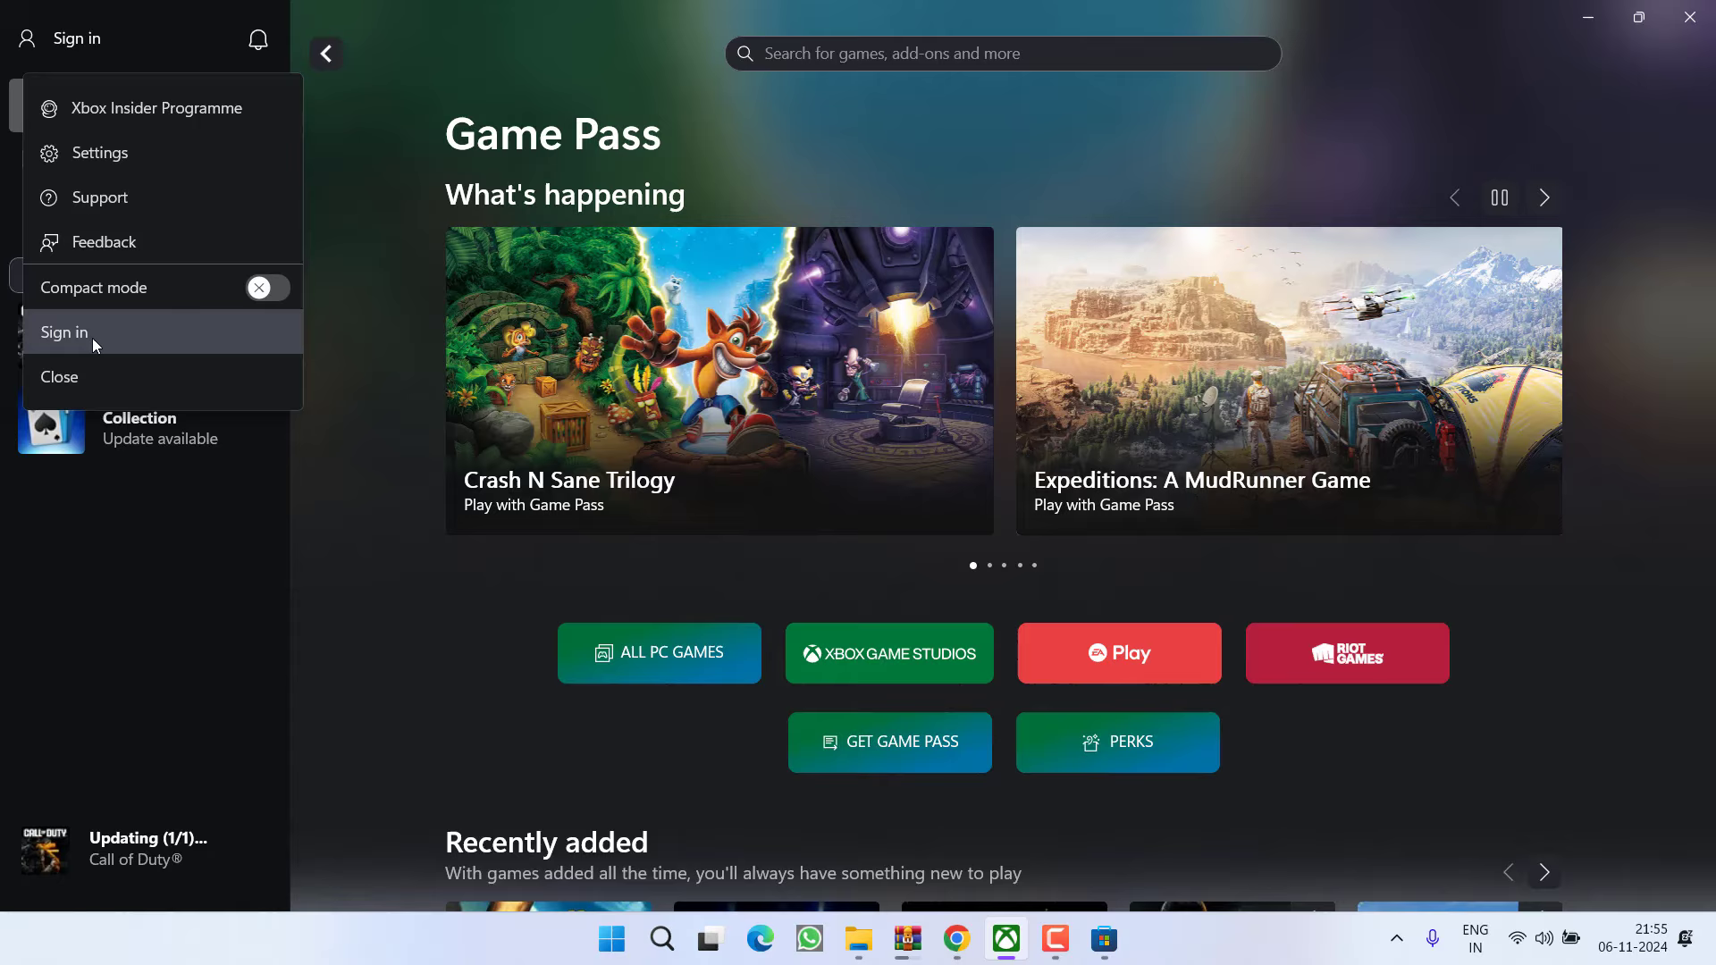
left_click(93, 336)
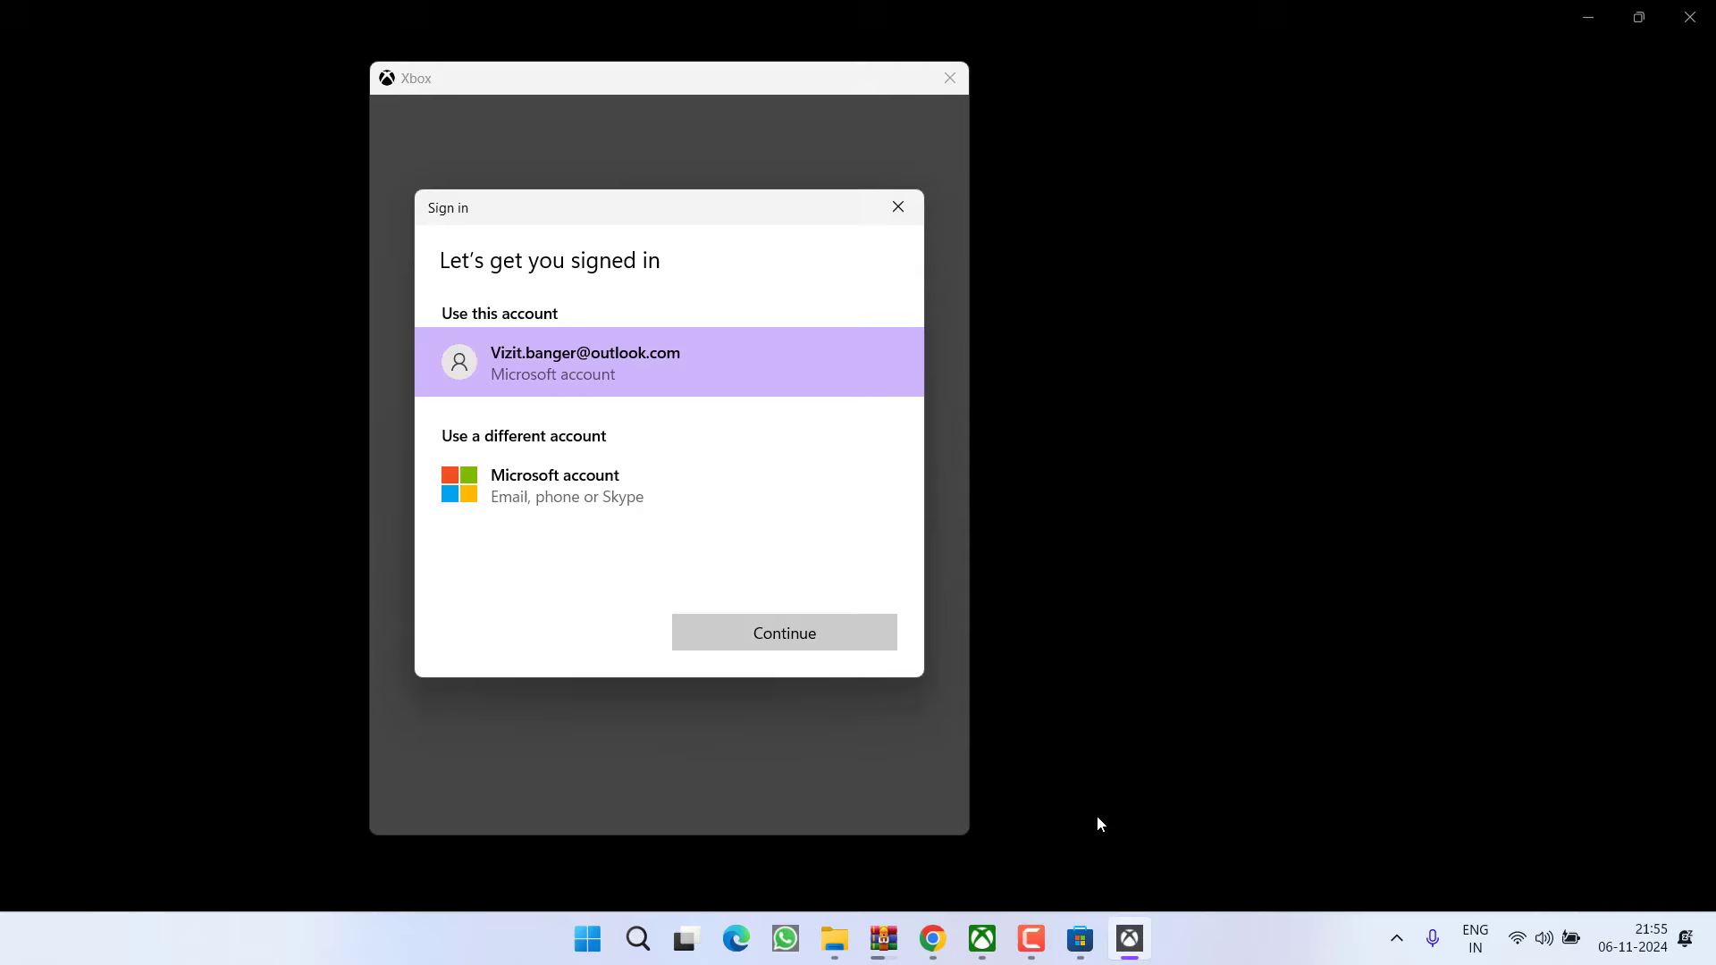
left_click(1080, 939)
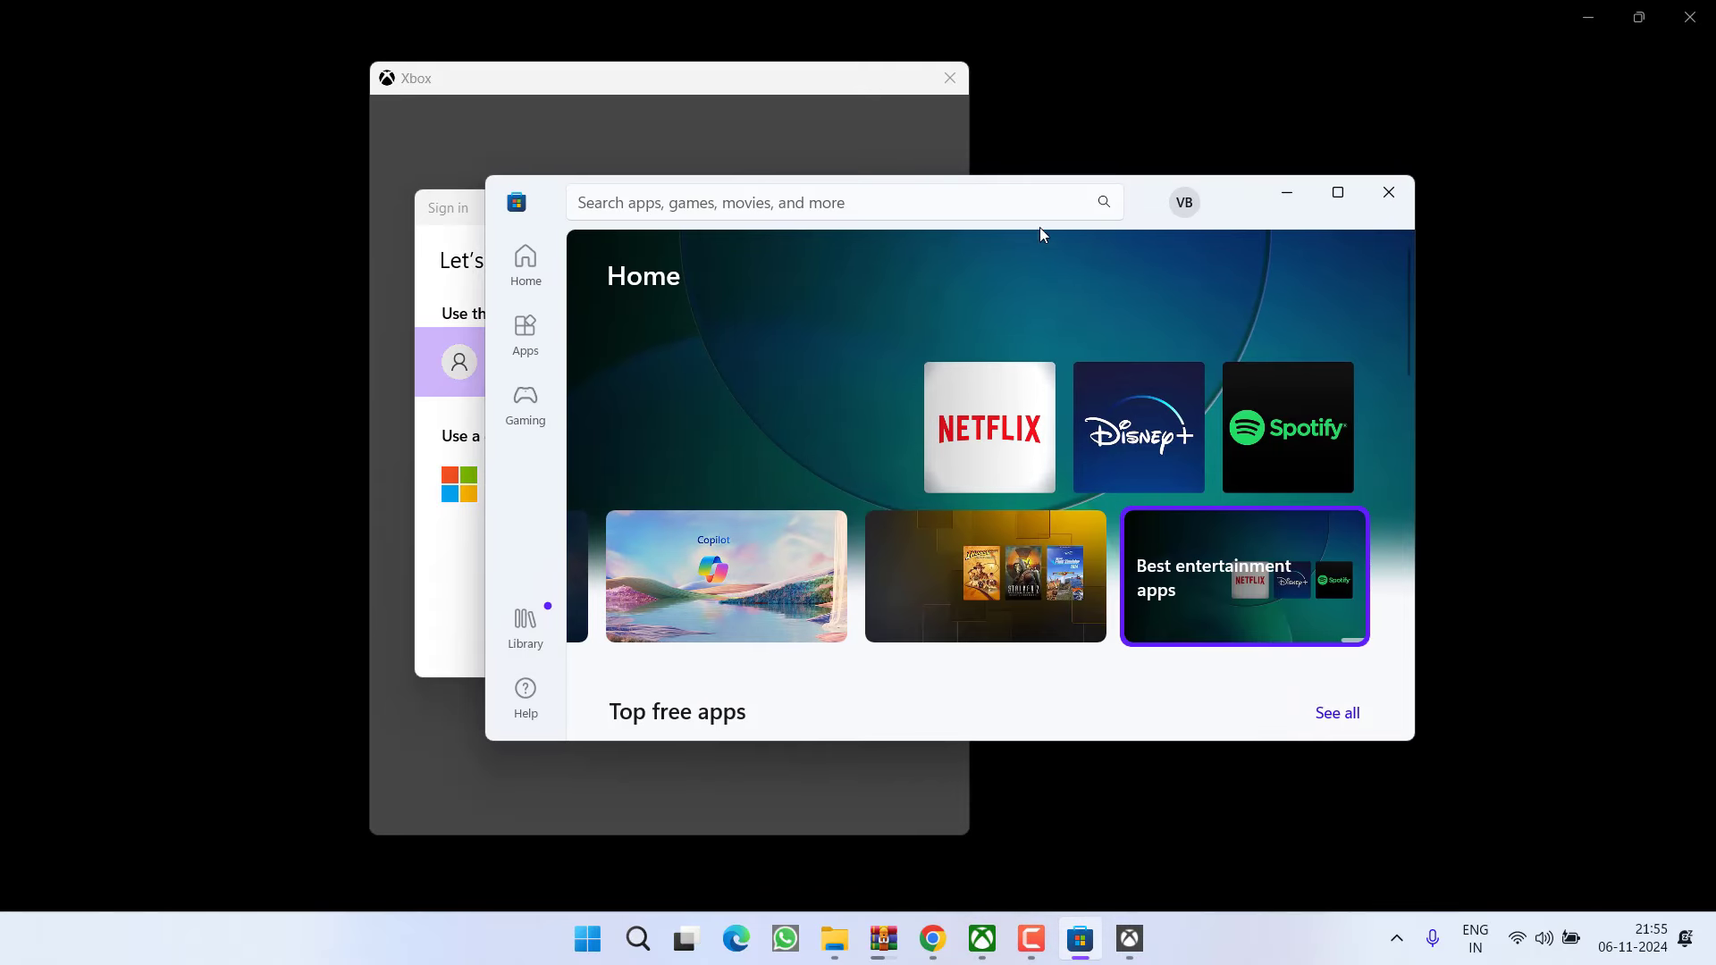
left_click_drag(1236, 226, 1440, 394)
left_click(1386, 372)
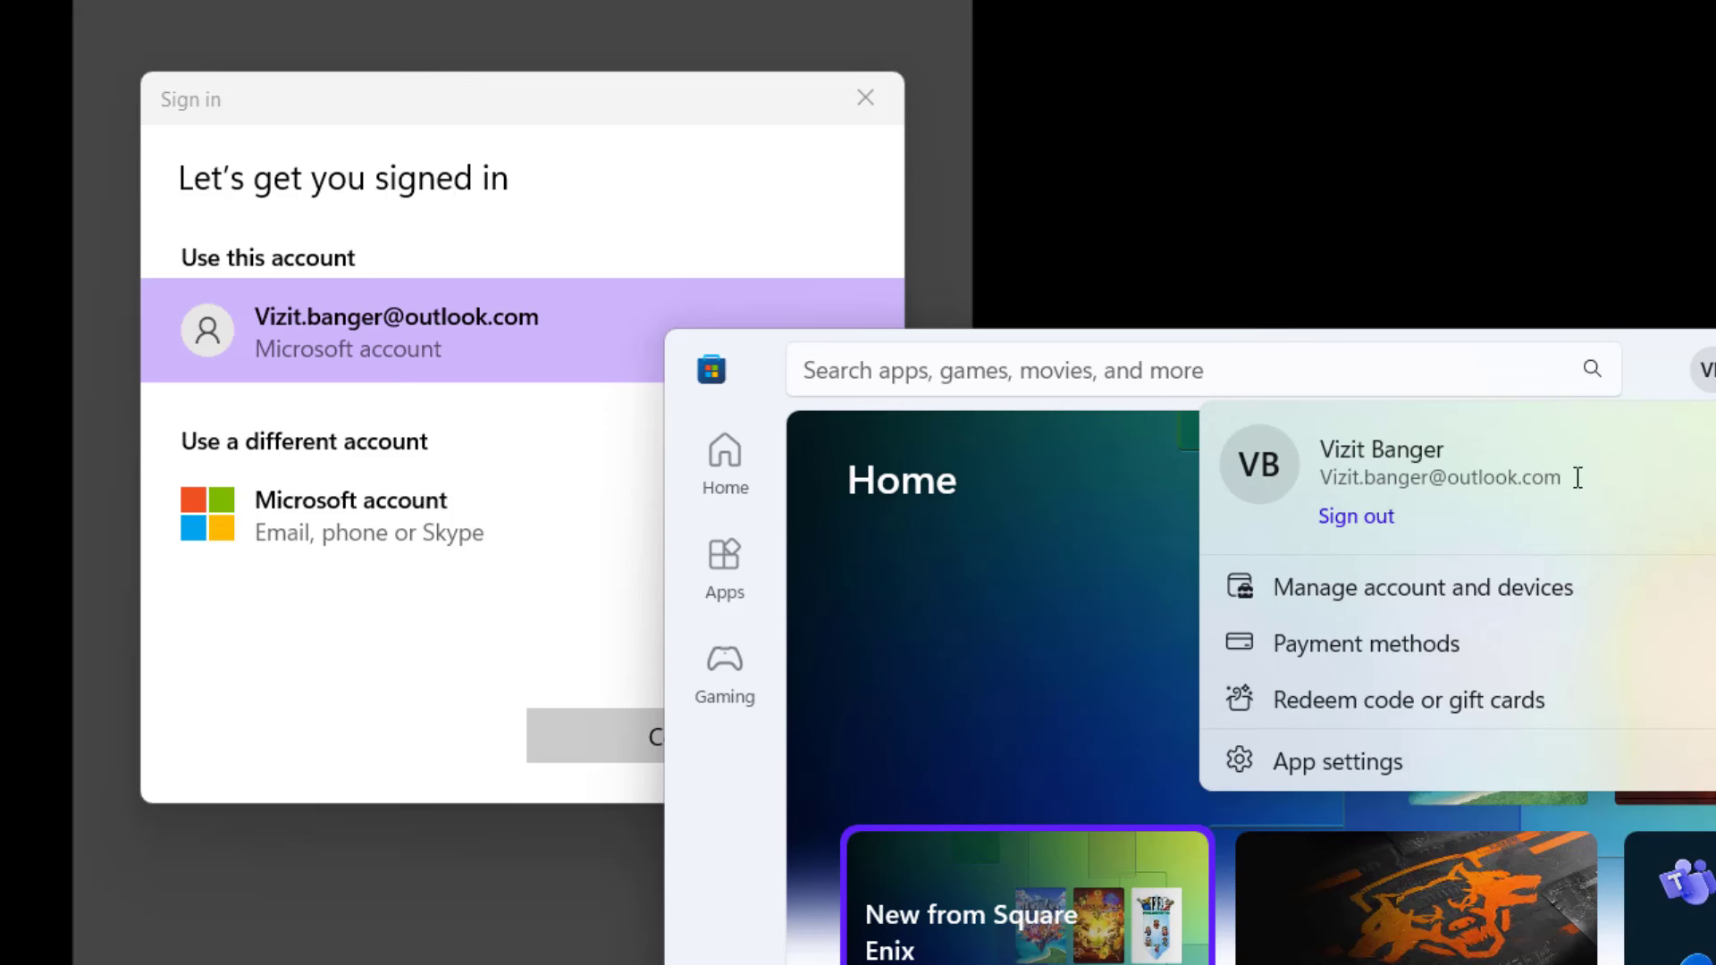
left_click(388, 345)
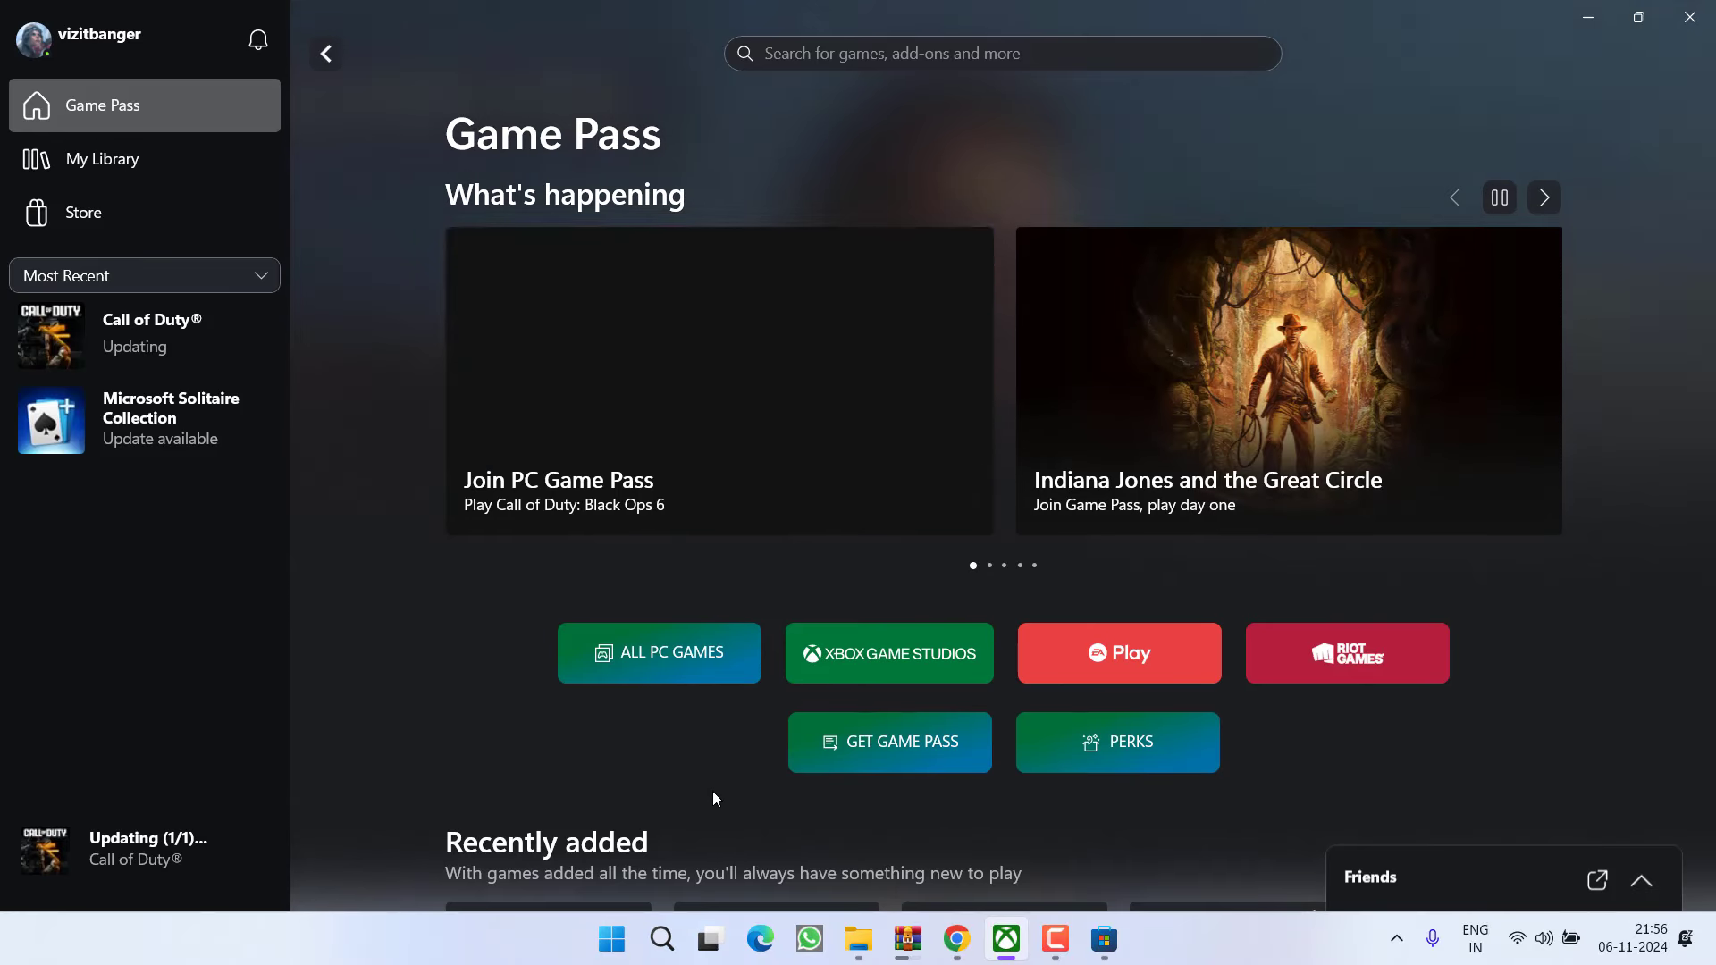
left_click(1583, 18)
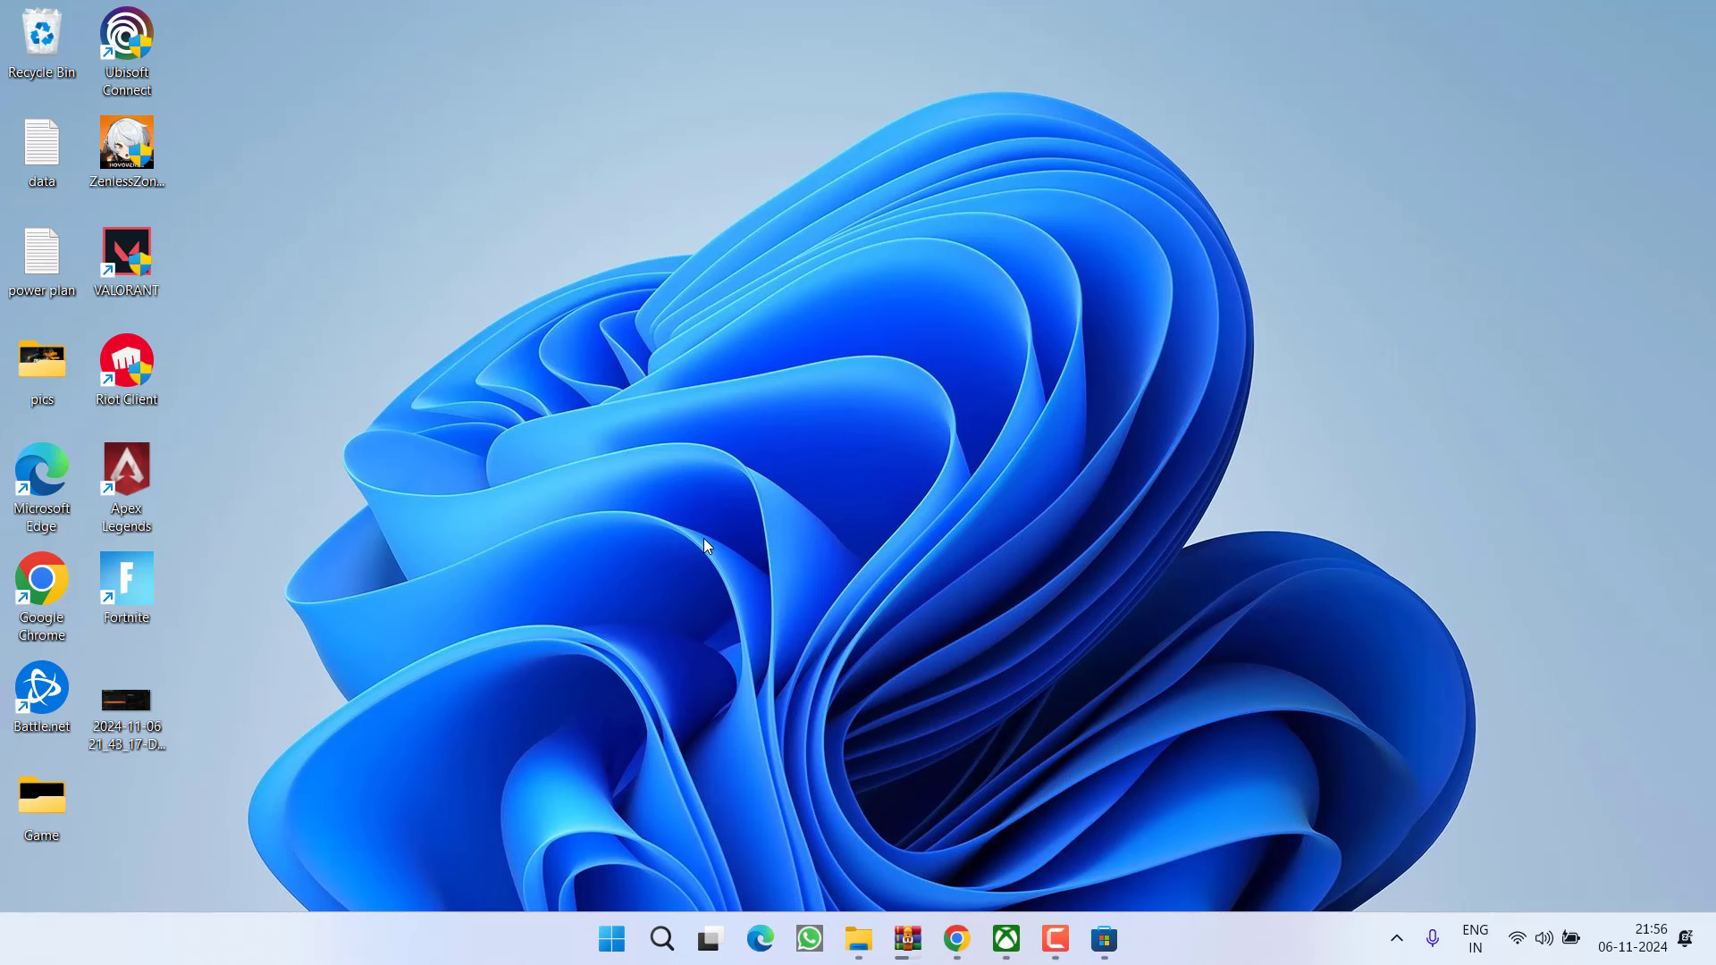
Step: Open the ransomware protection settings under Virus & threat protection in Windows Security
key("super")
type("windows")
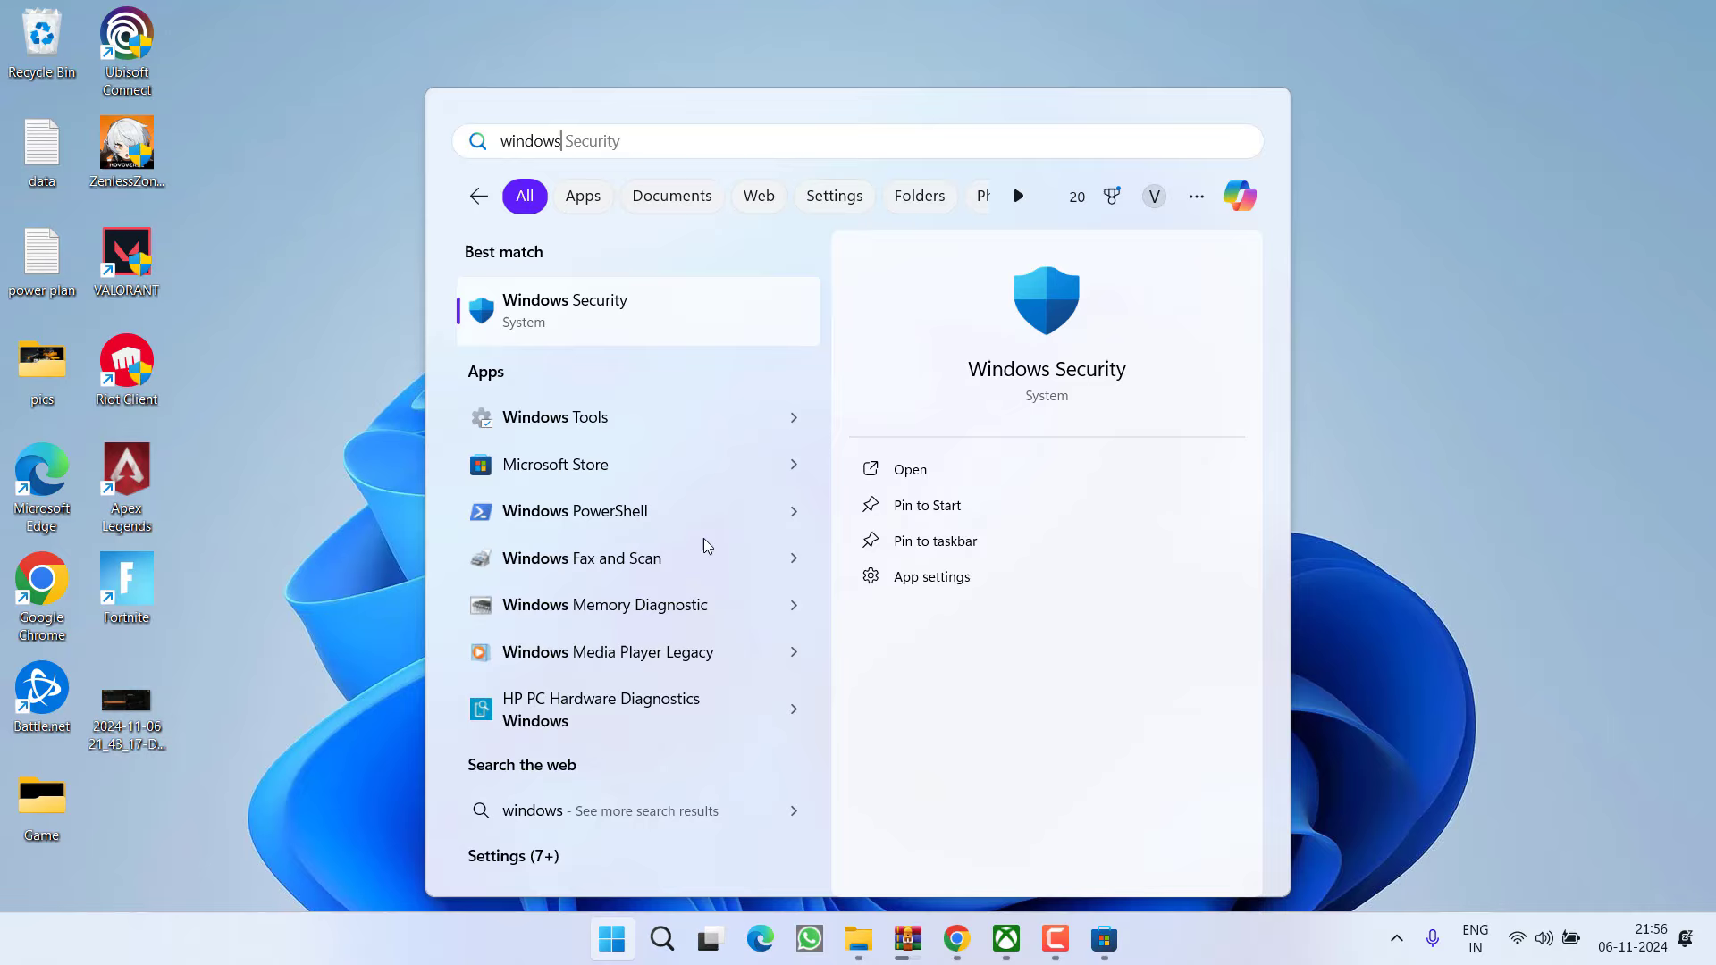
key("Return")
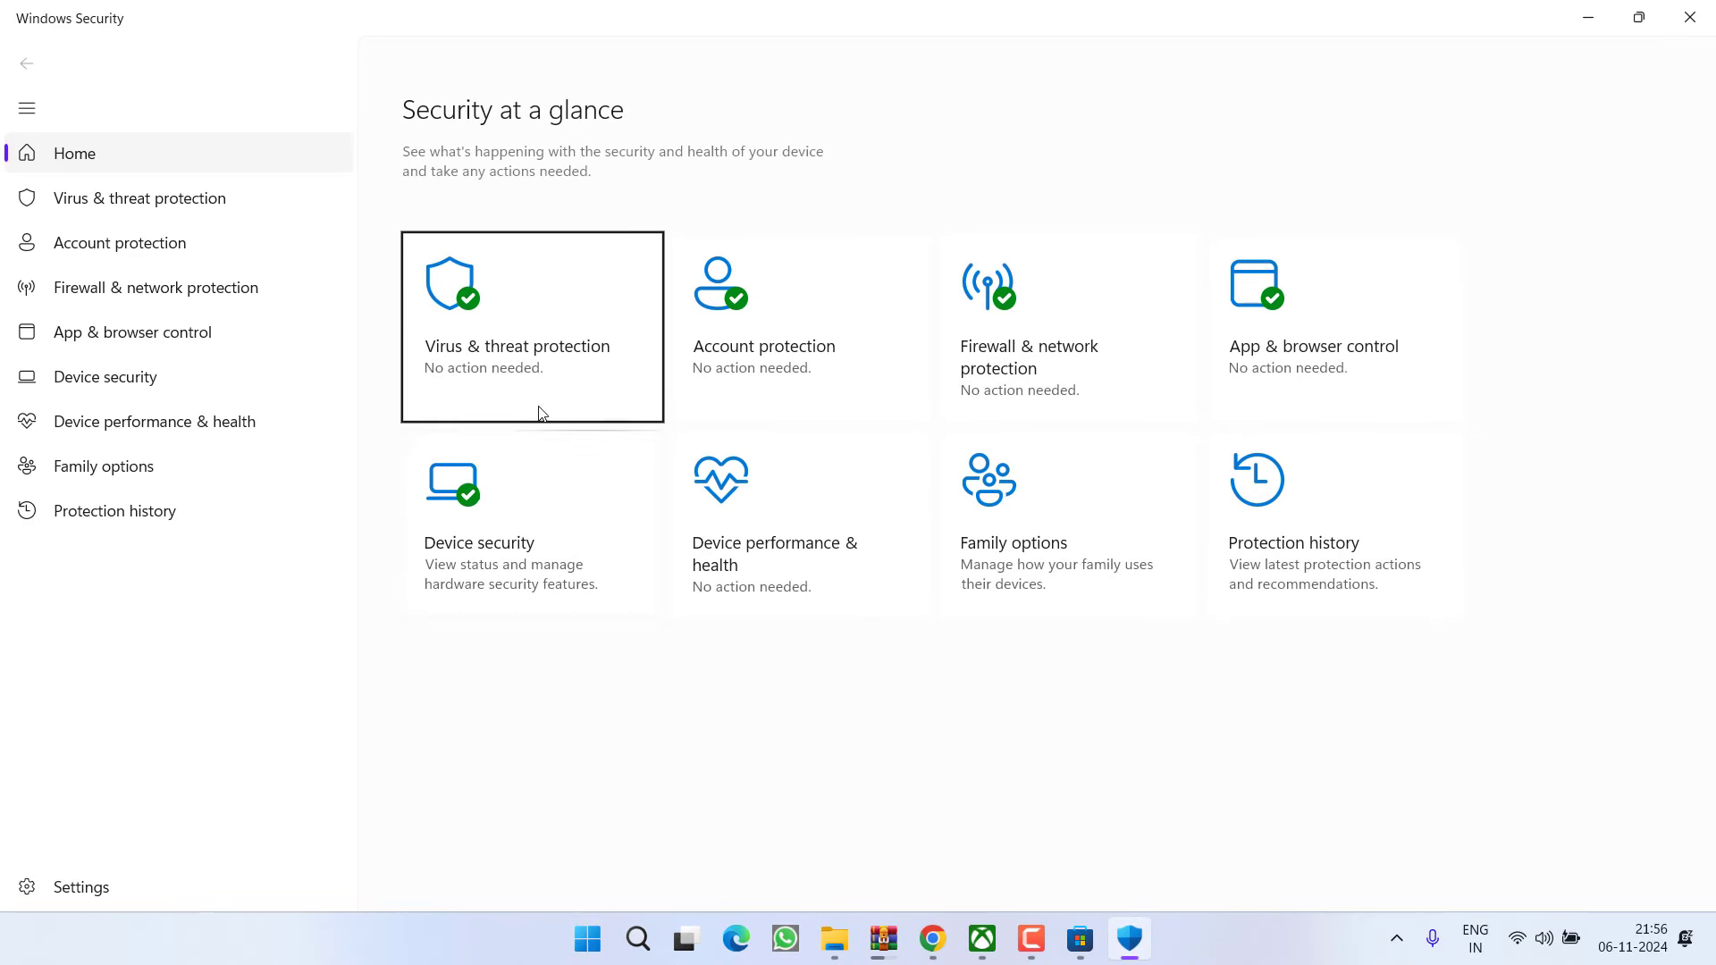
left_click(552, 350)
scroll(769, 487, "down", 2)
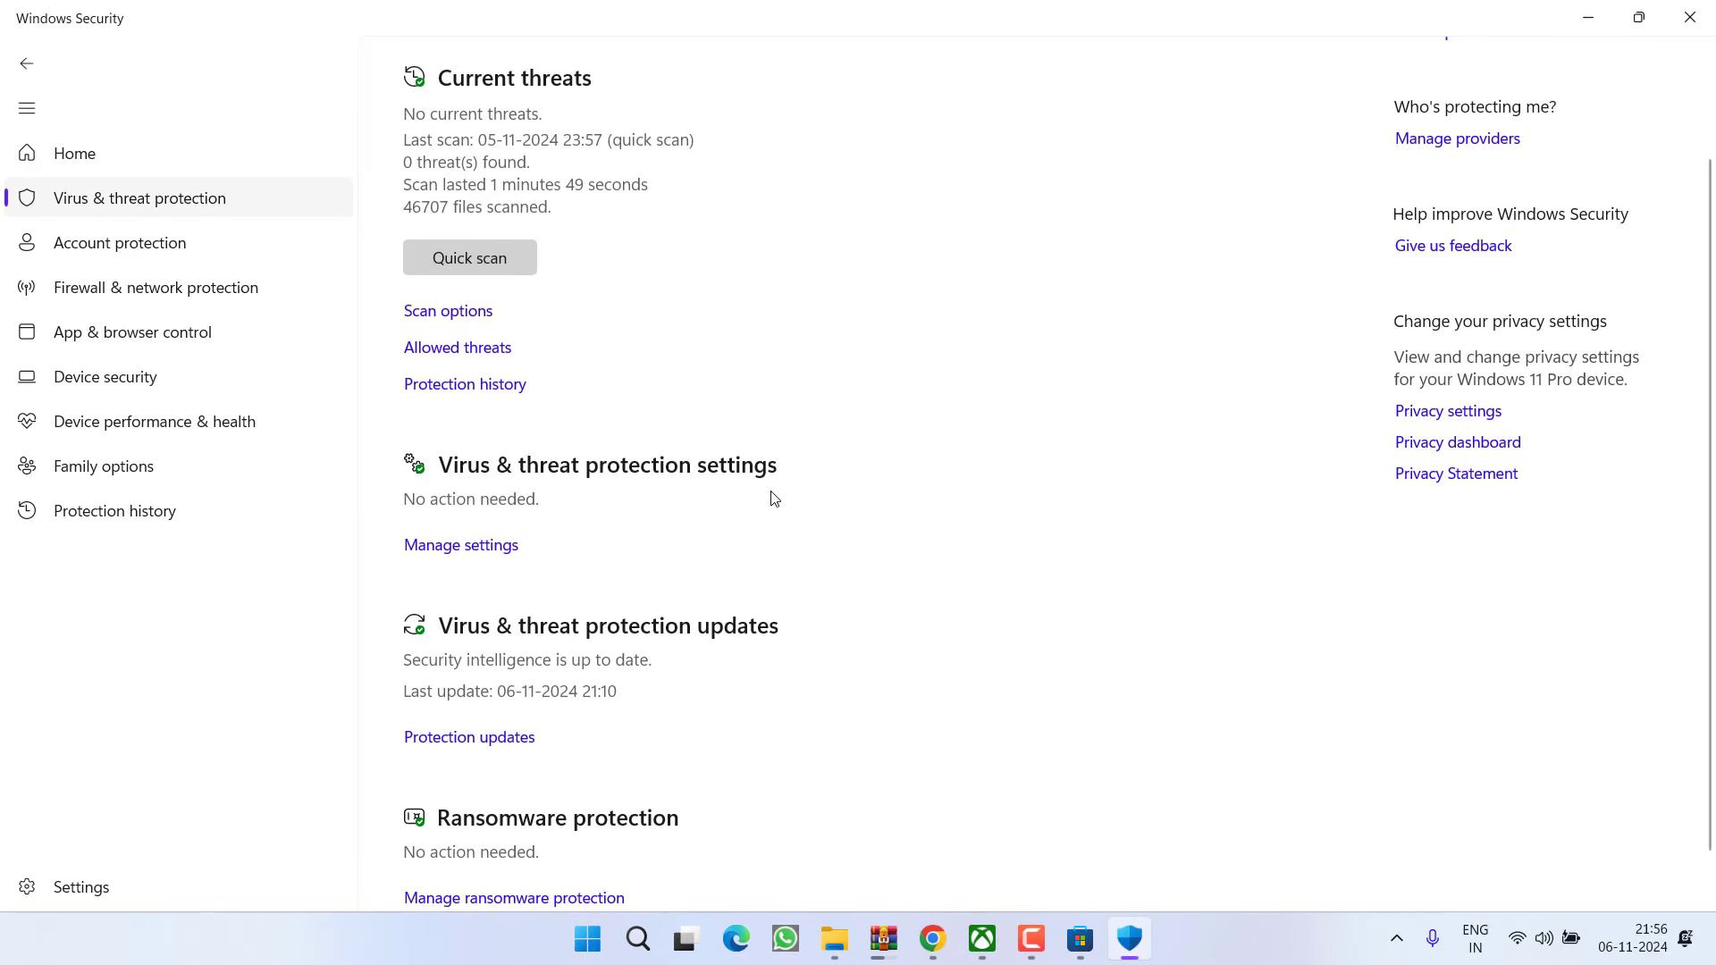
scroll(774, 498, "down", 1)
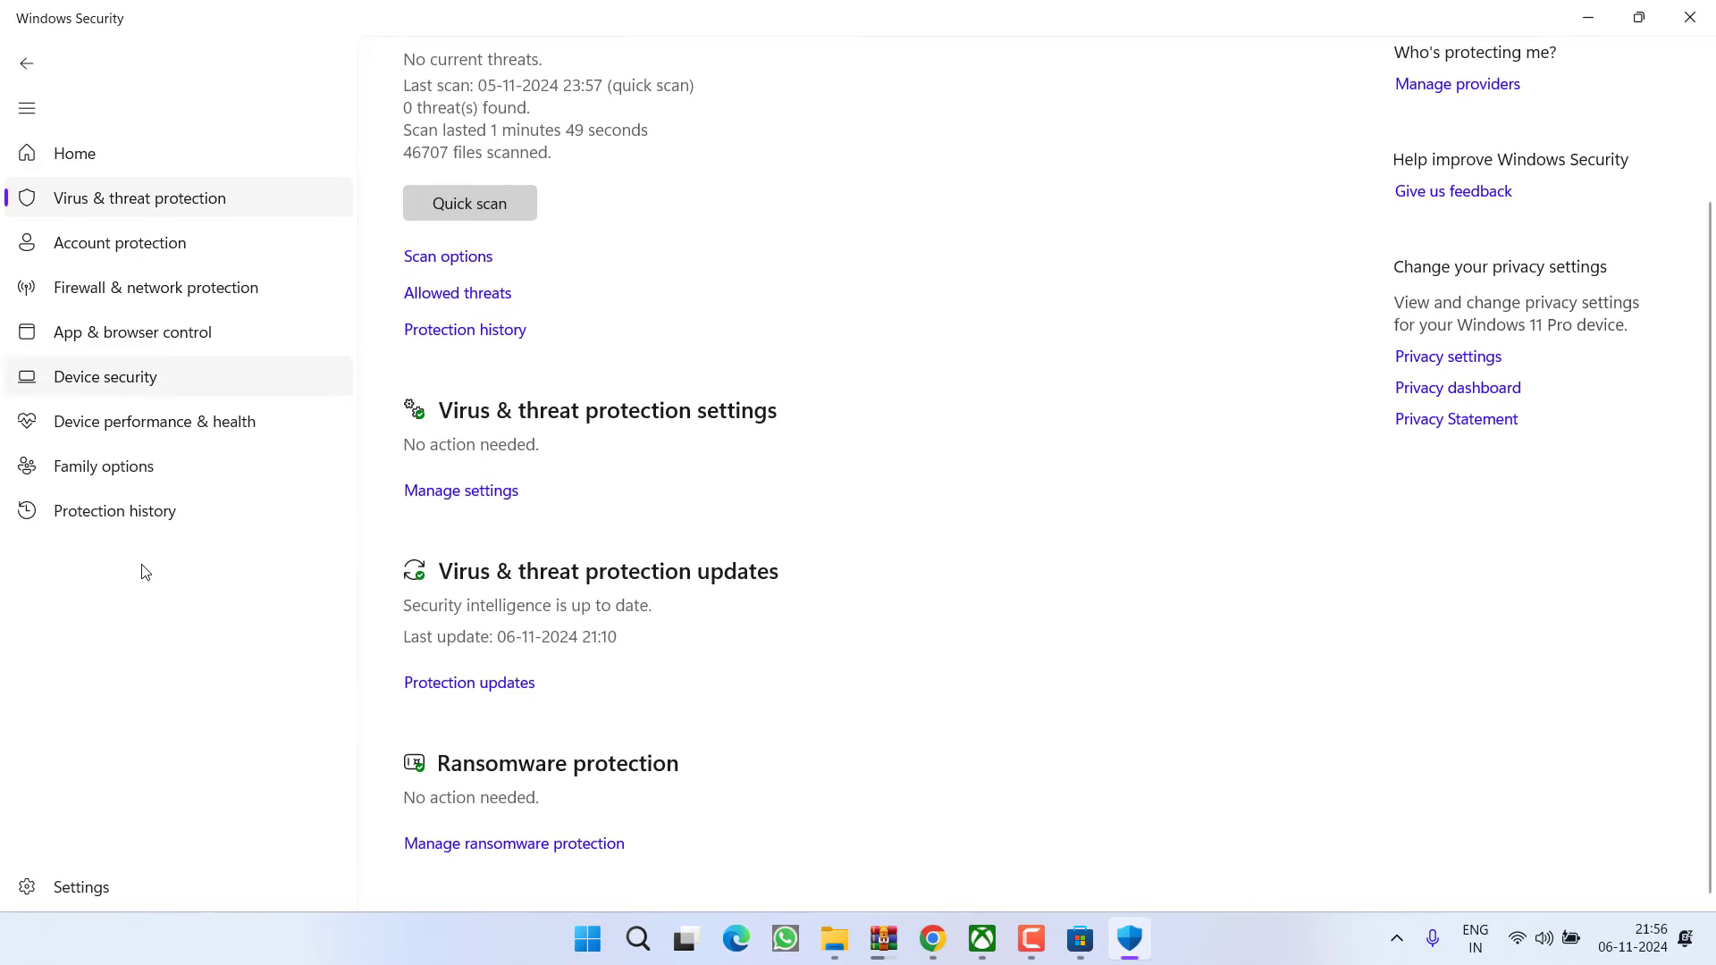
left_click(517, 846)
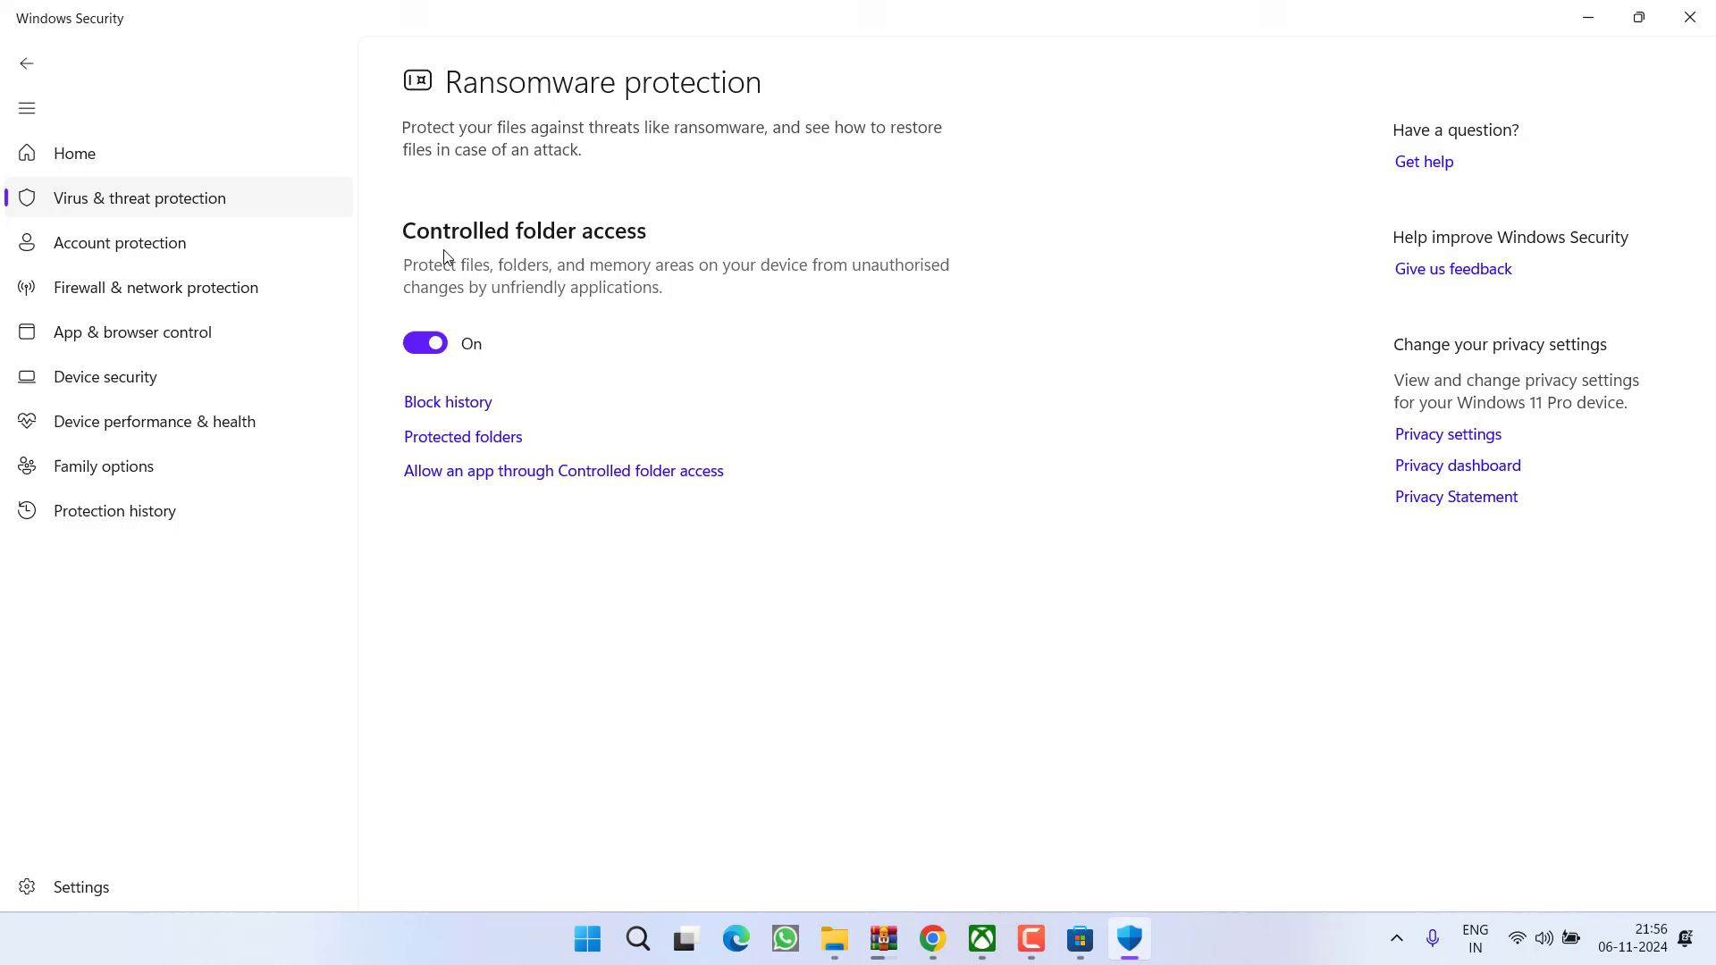
Step: Turn Controlled folder access off, approve the change, and turn it back on
left_click(422, 350)
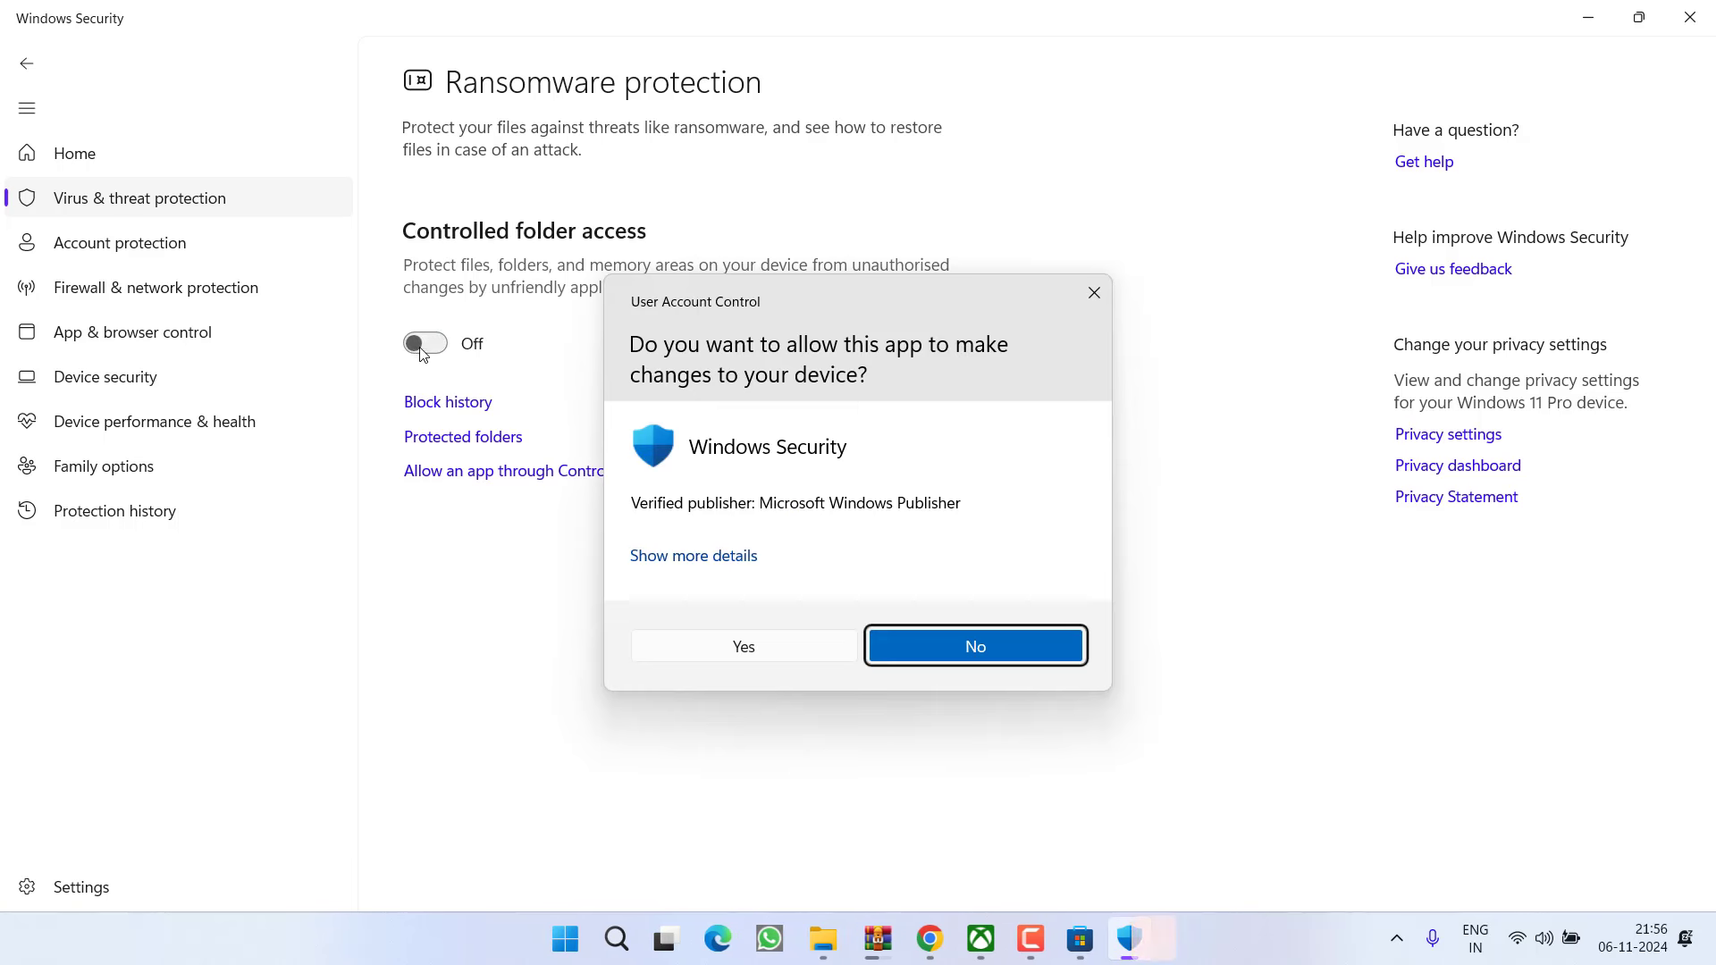
left_click(743, 646)
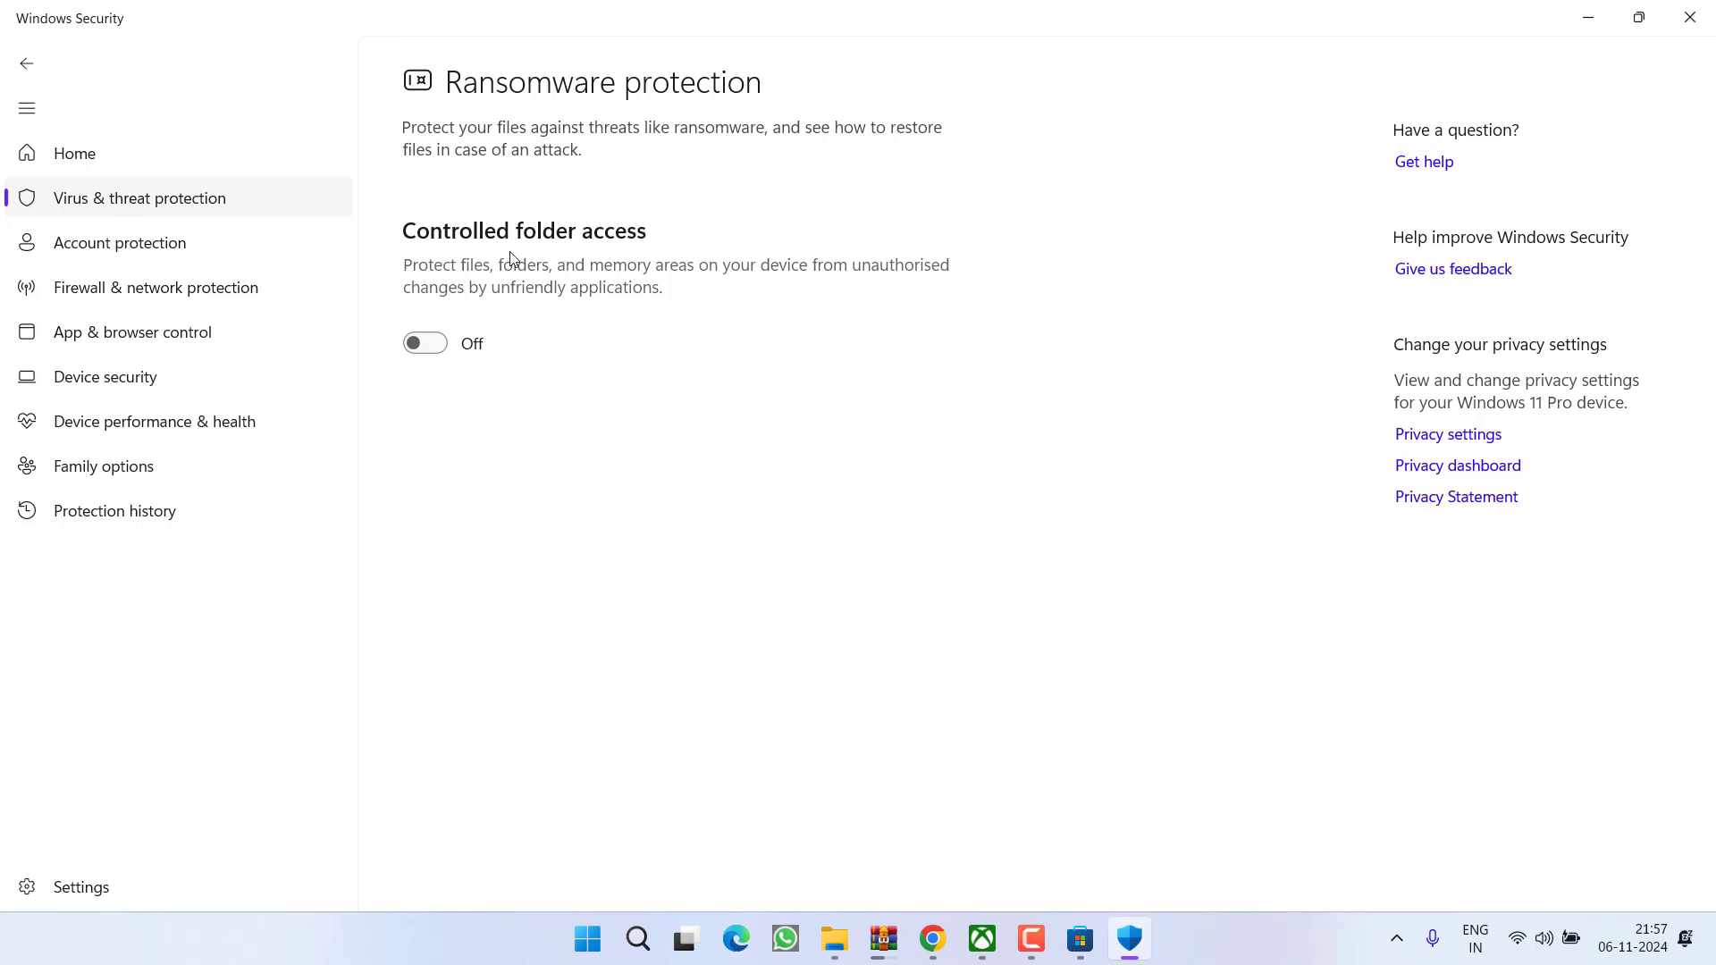
left_click(425, 344)
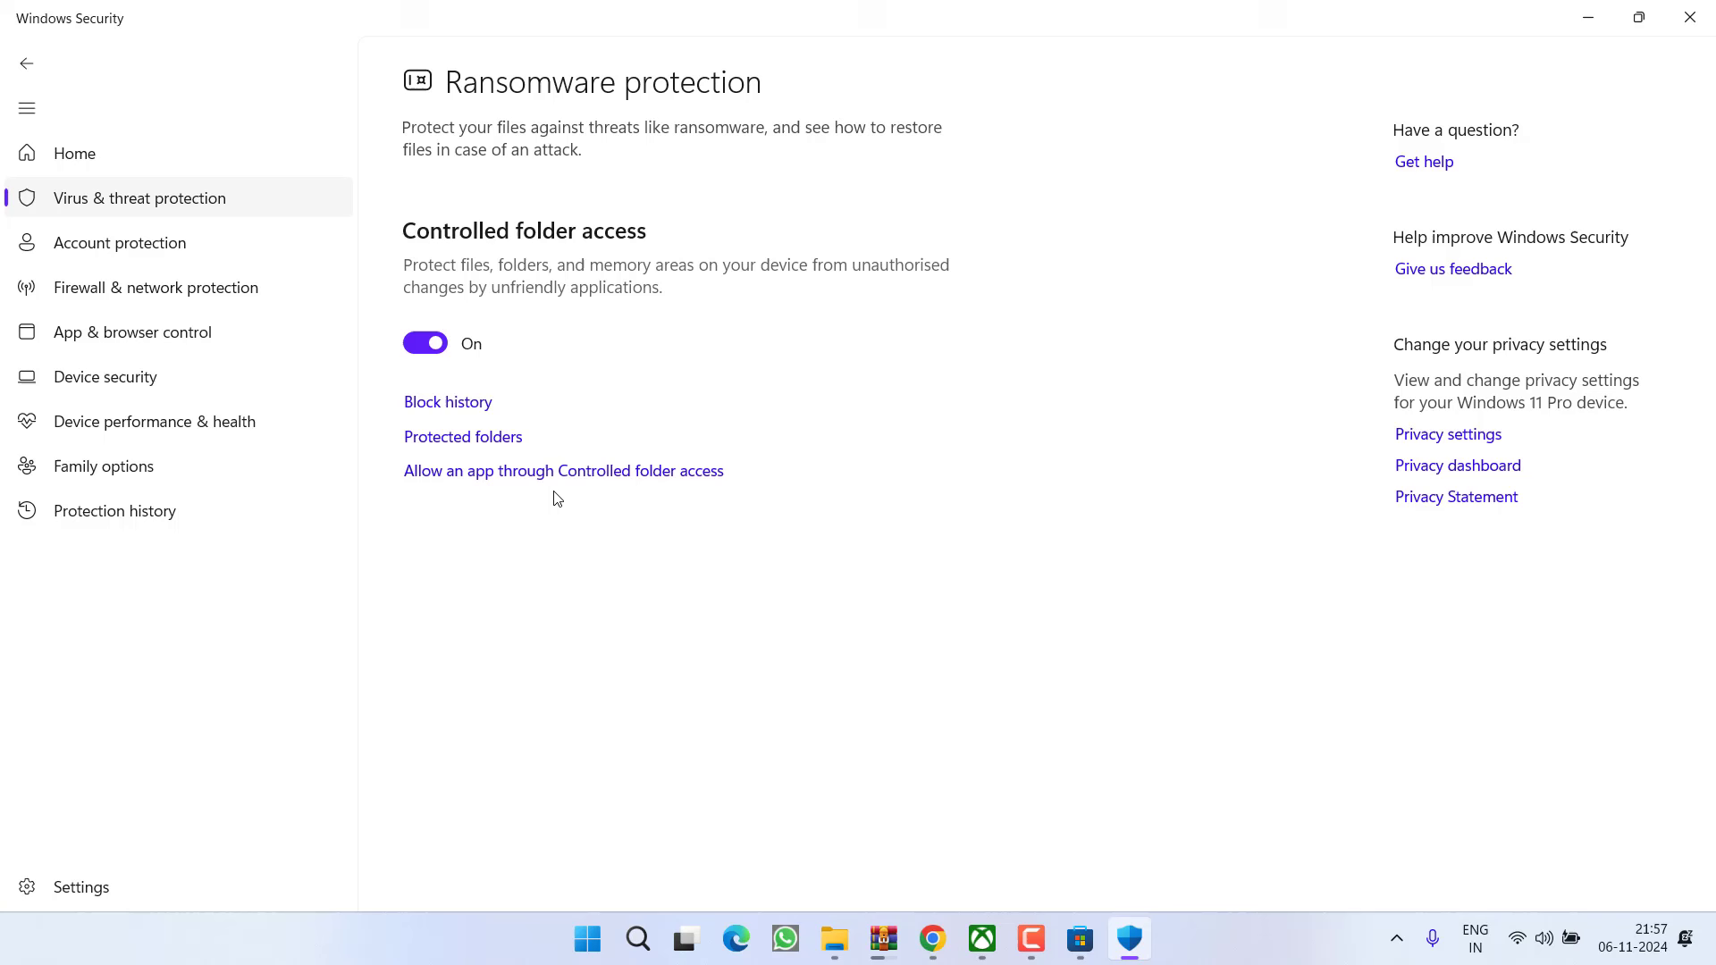
Step: Start adding an allowed app through Controlled folder access by browsing all apps
left_click(630, 481)
left_click(720, 655)
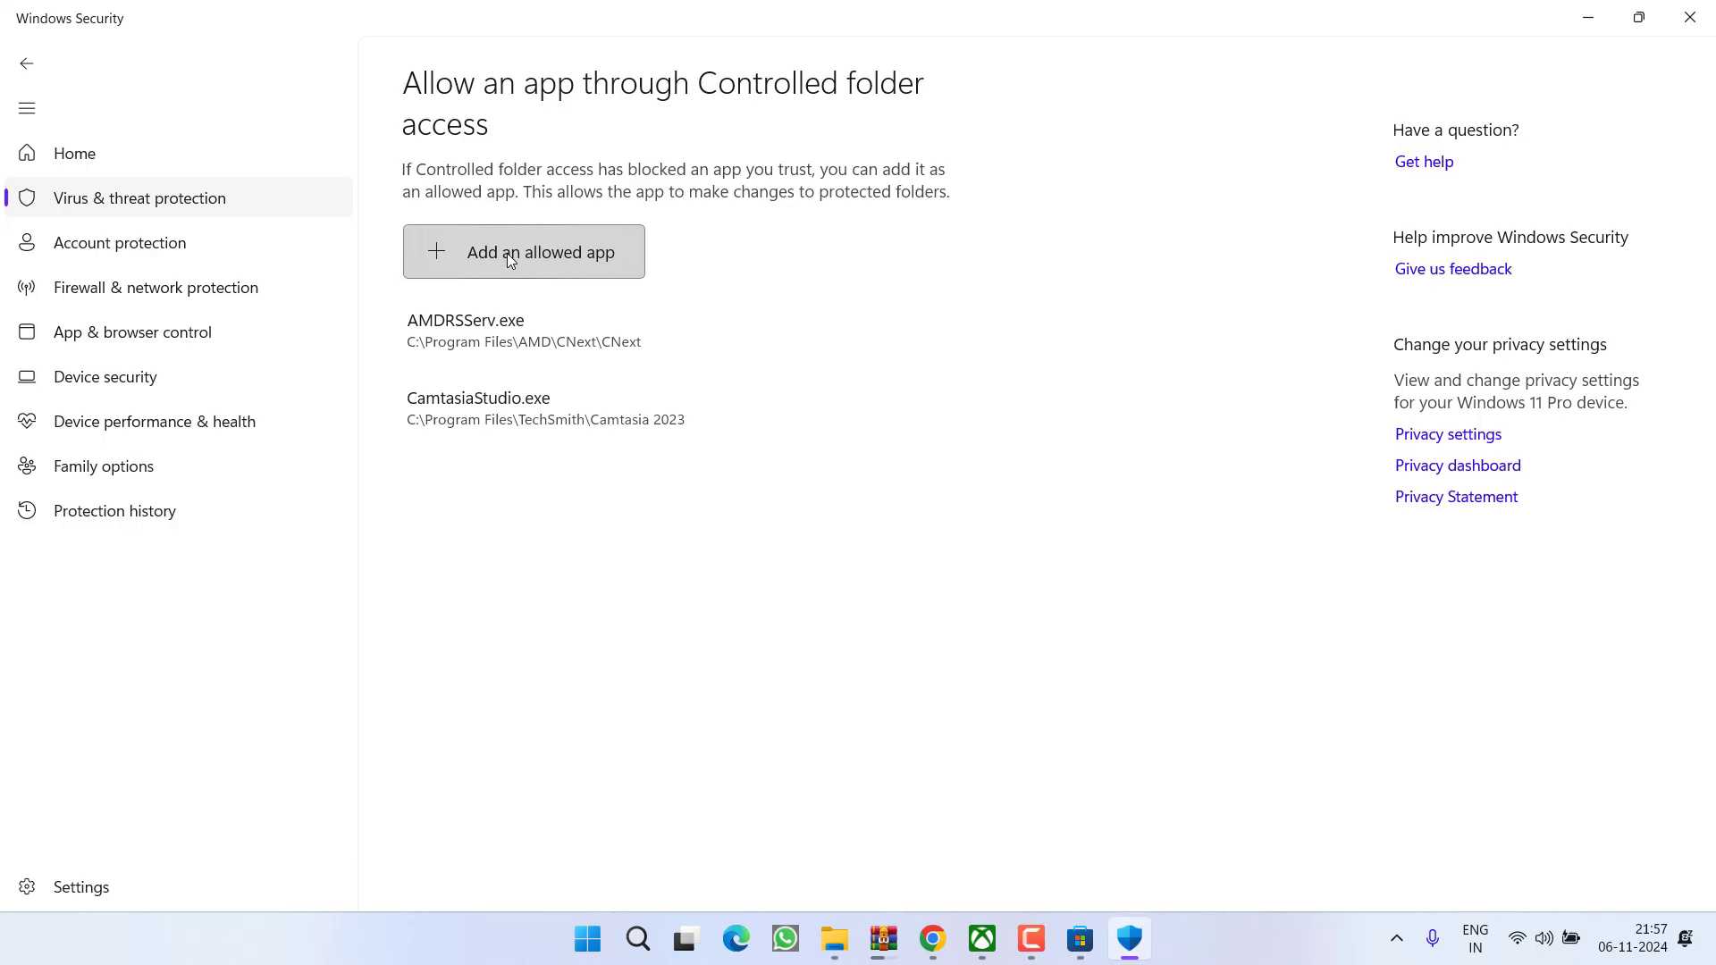
left_click(552, 256)
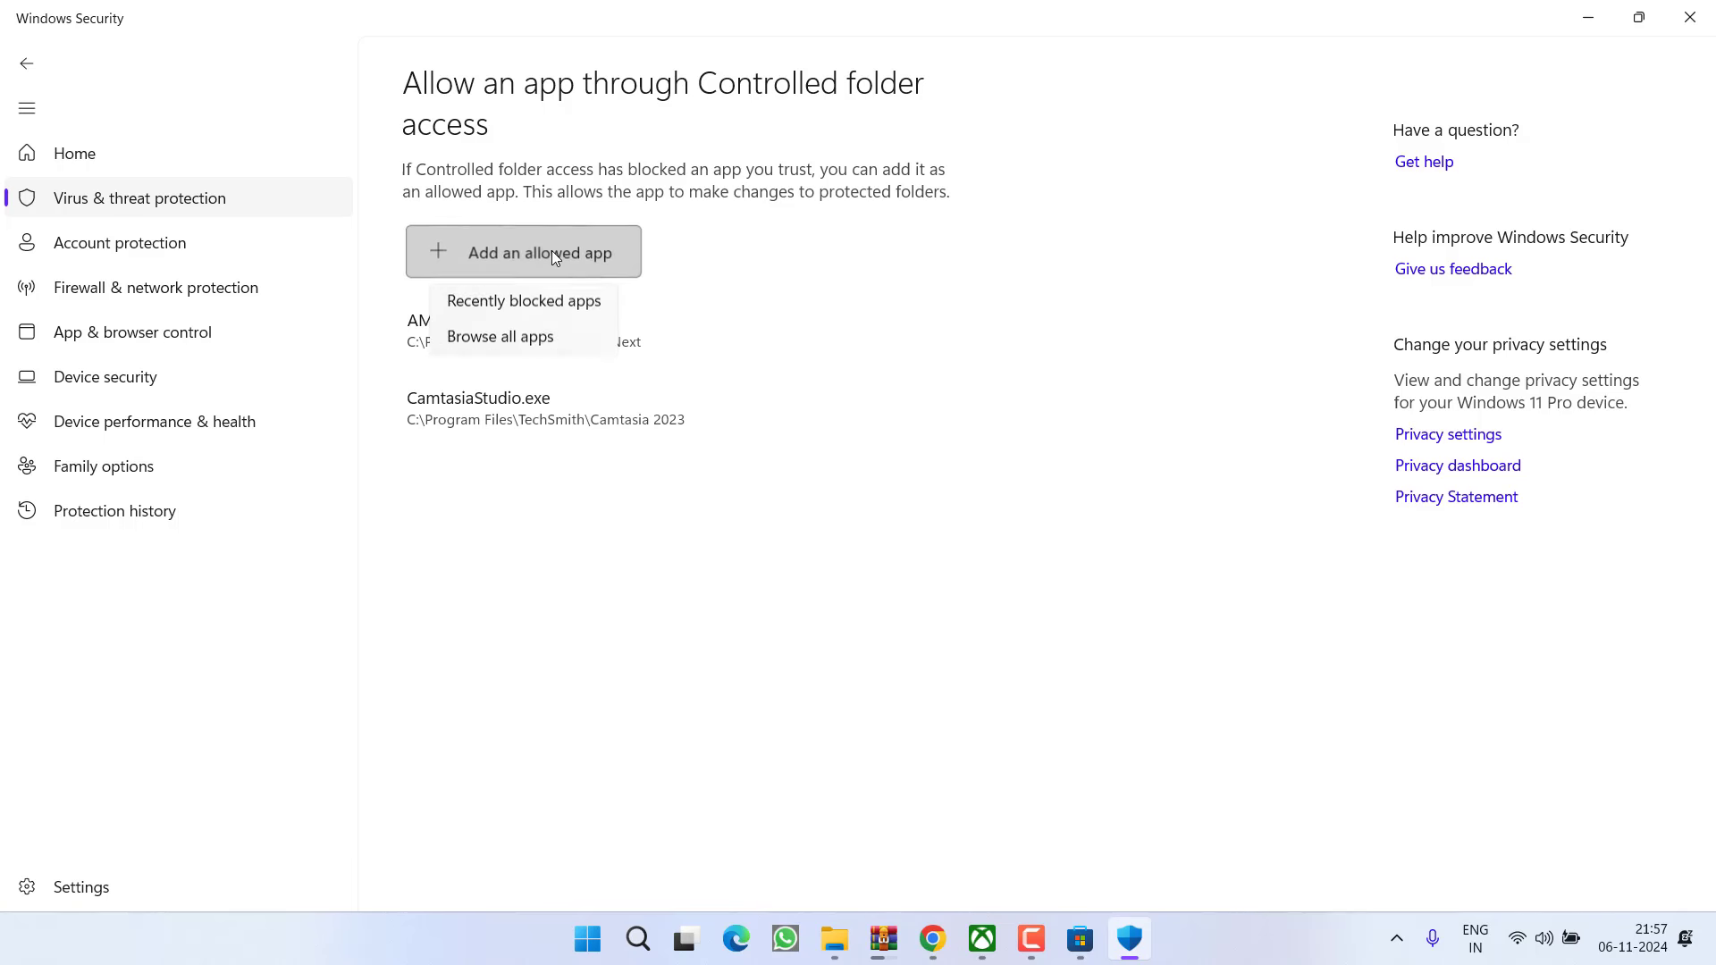
left_click(526, 345)
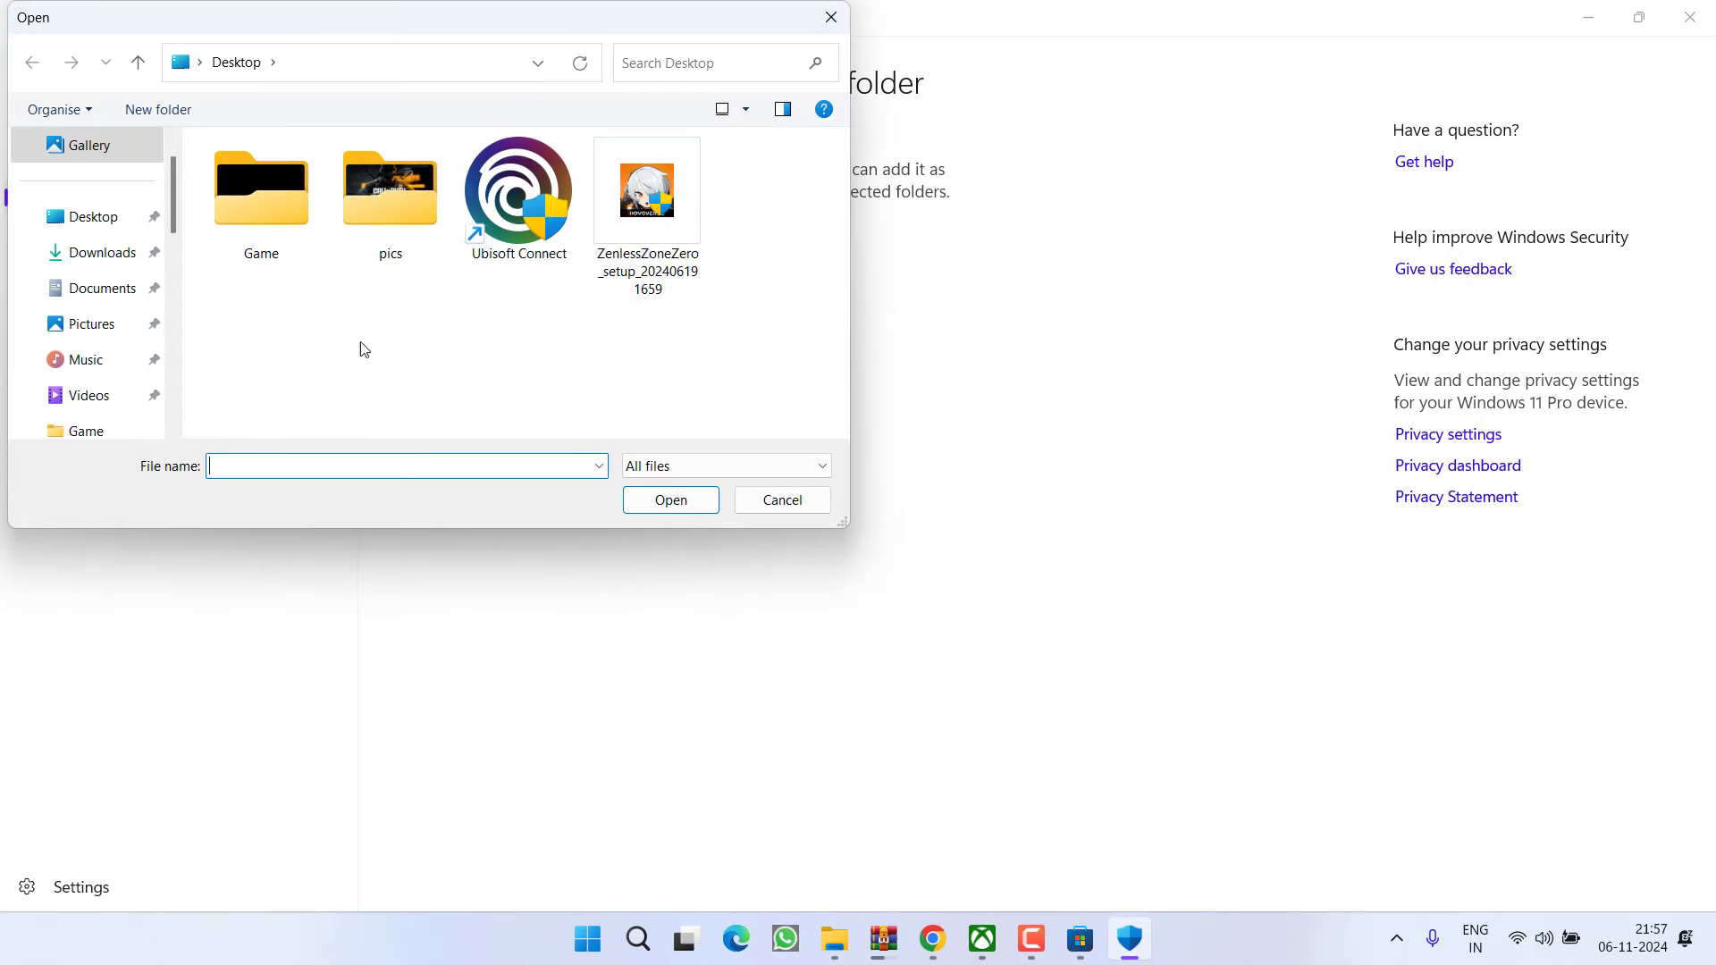
Step: Browse to XboxGames\Call of Duty\Content\sp24 on drive F: to look for the game executable, and cancel the file selection
scroll(170, 303, "down", 5)
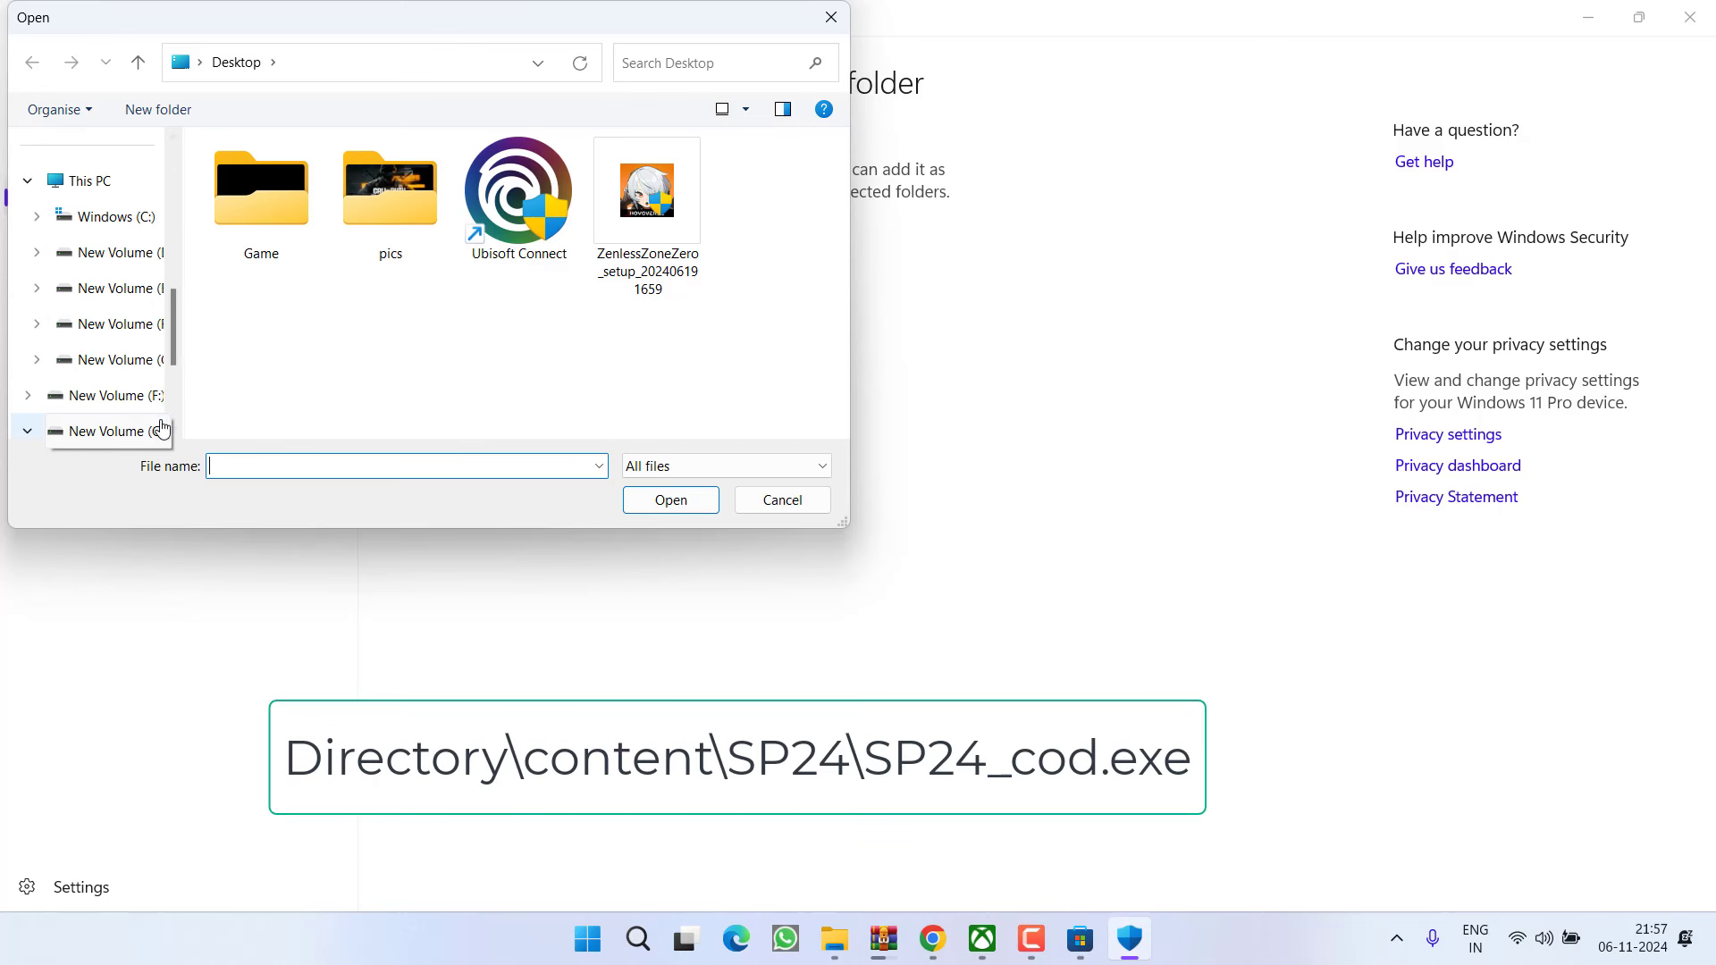
left_click(126, 399)
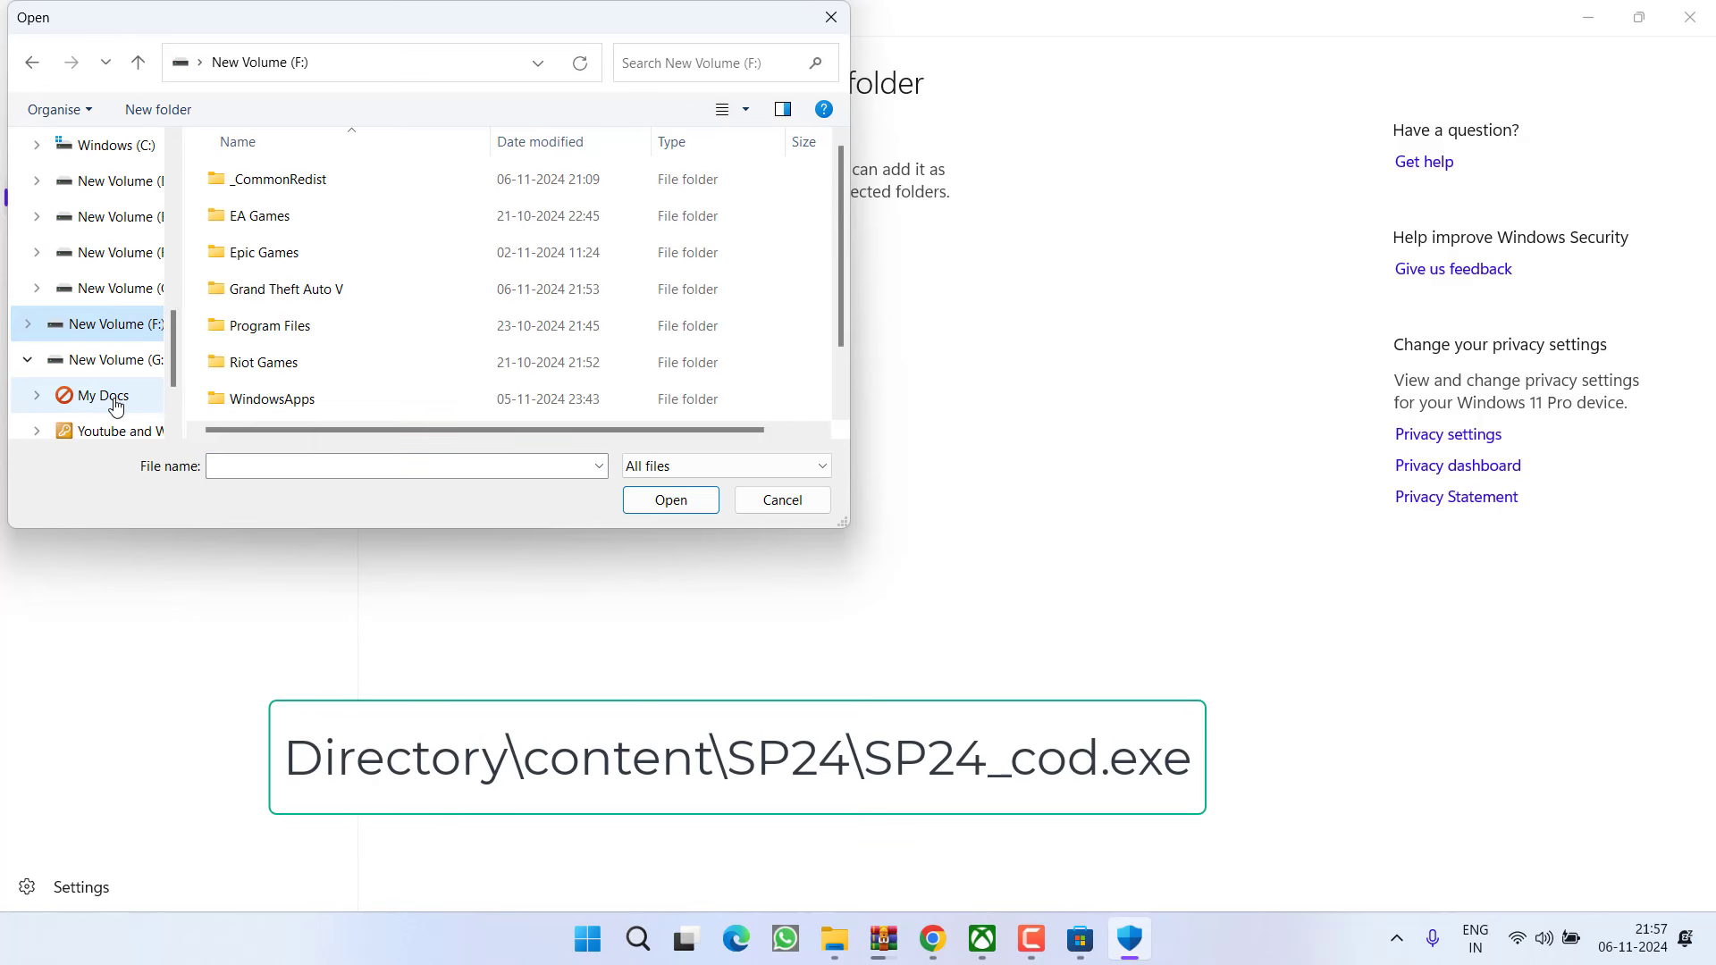
scroll(383, 290, "down", 1)
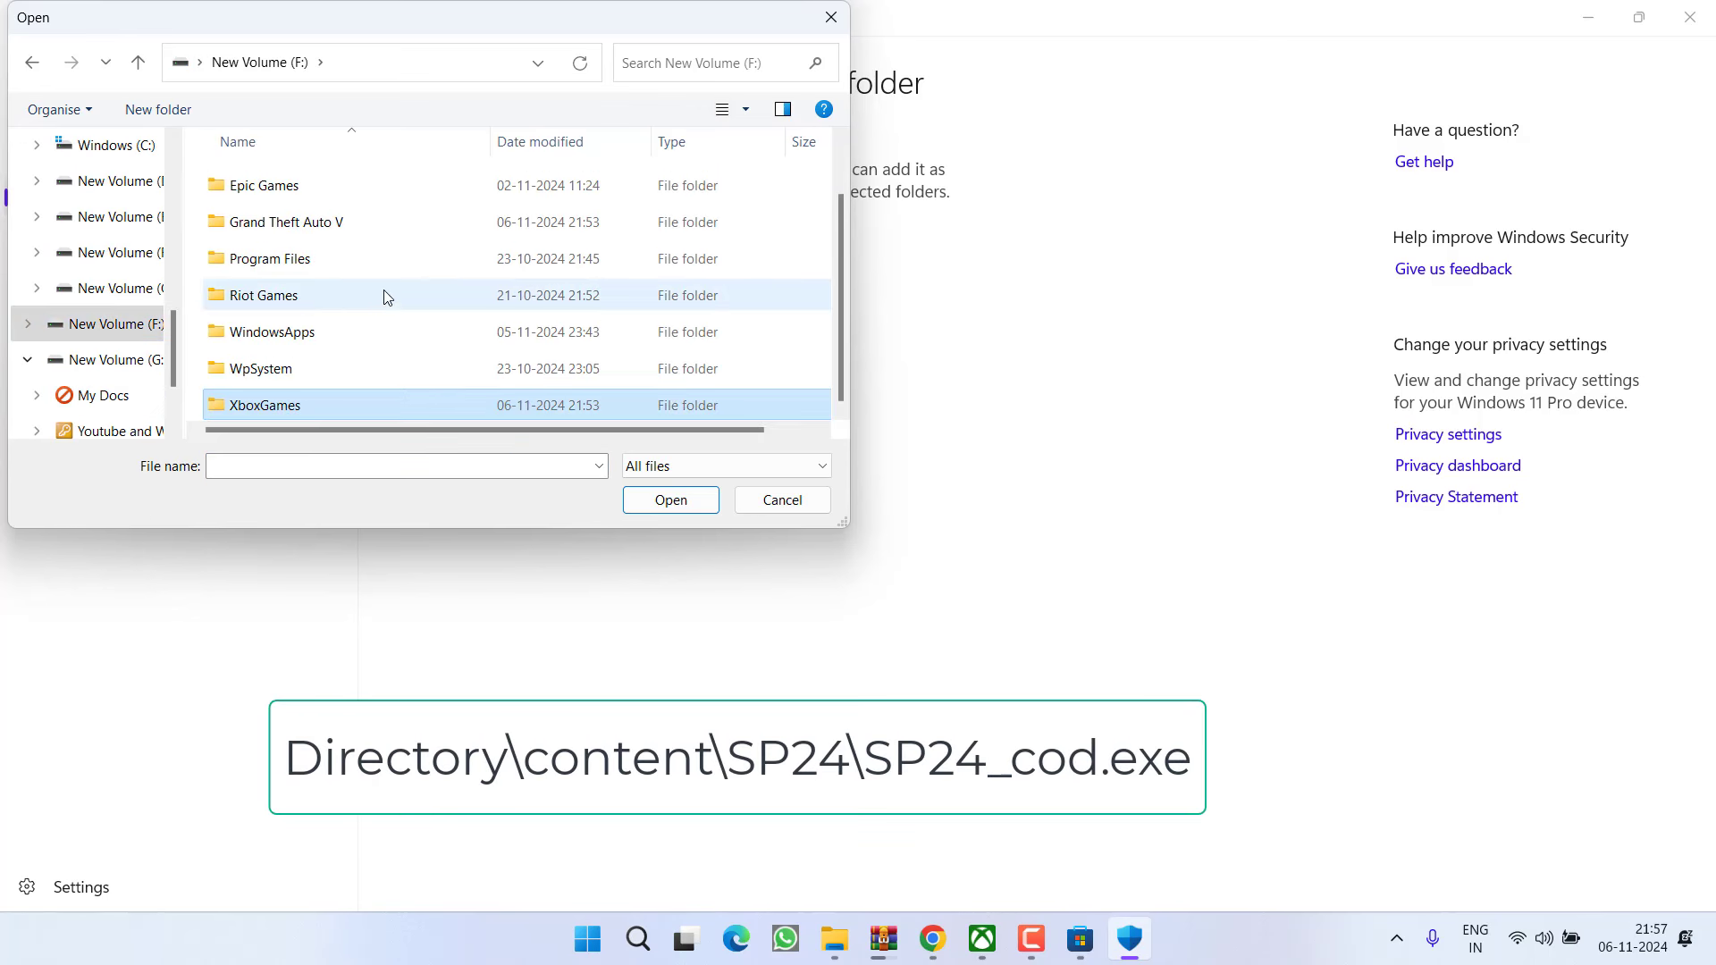
double_click(255, 411)
double_click(276, 180)
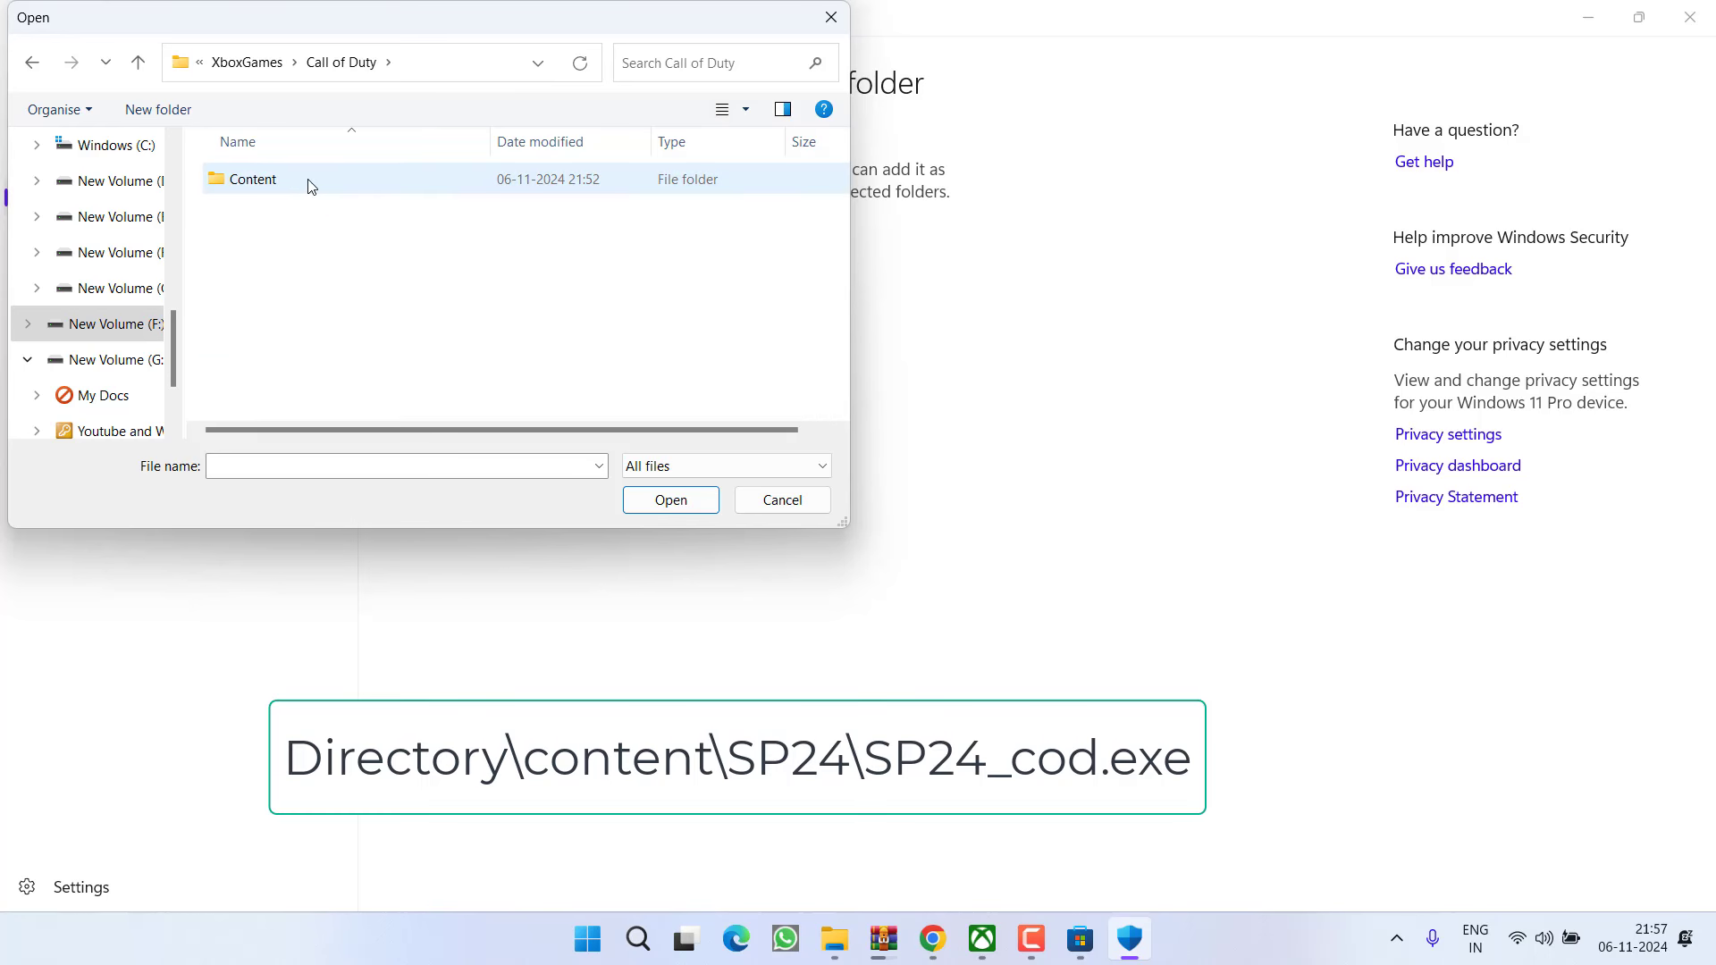
double_click(261, 183)
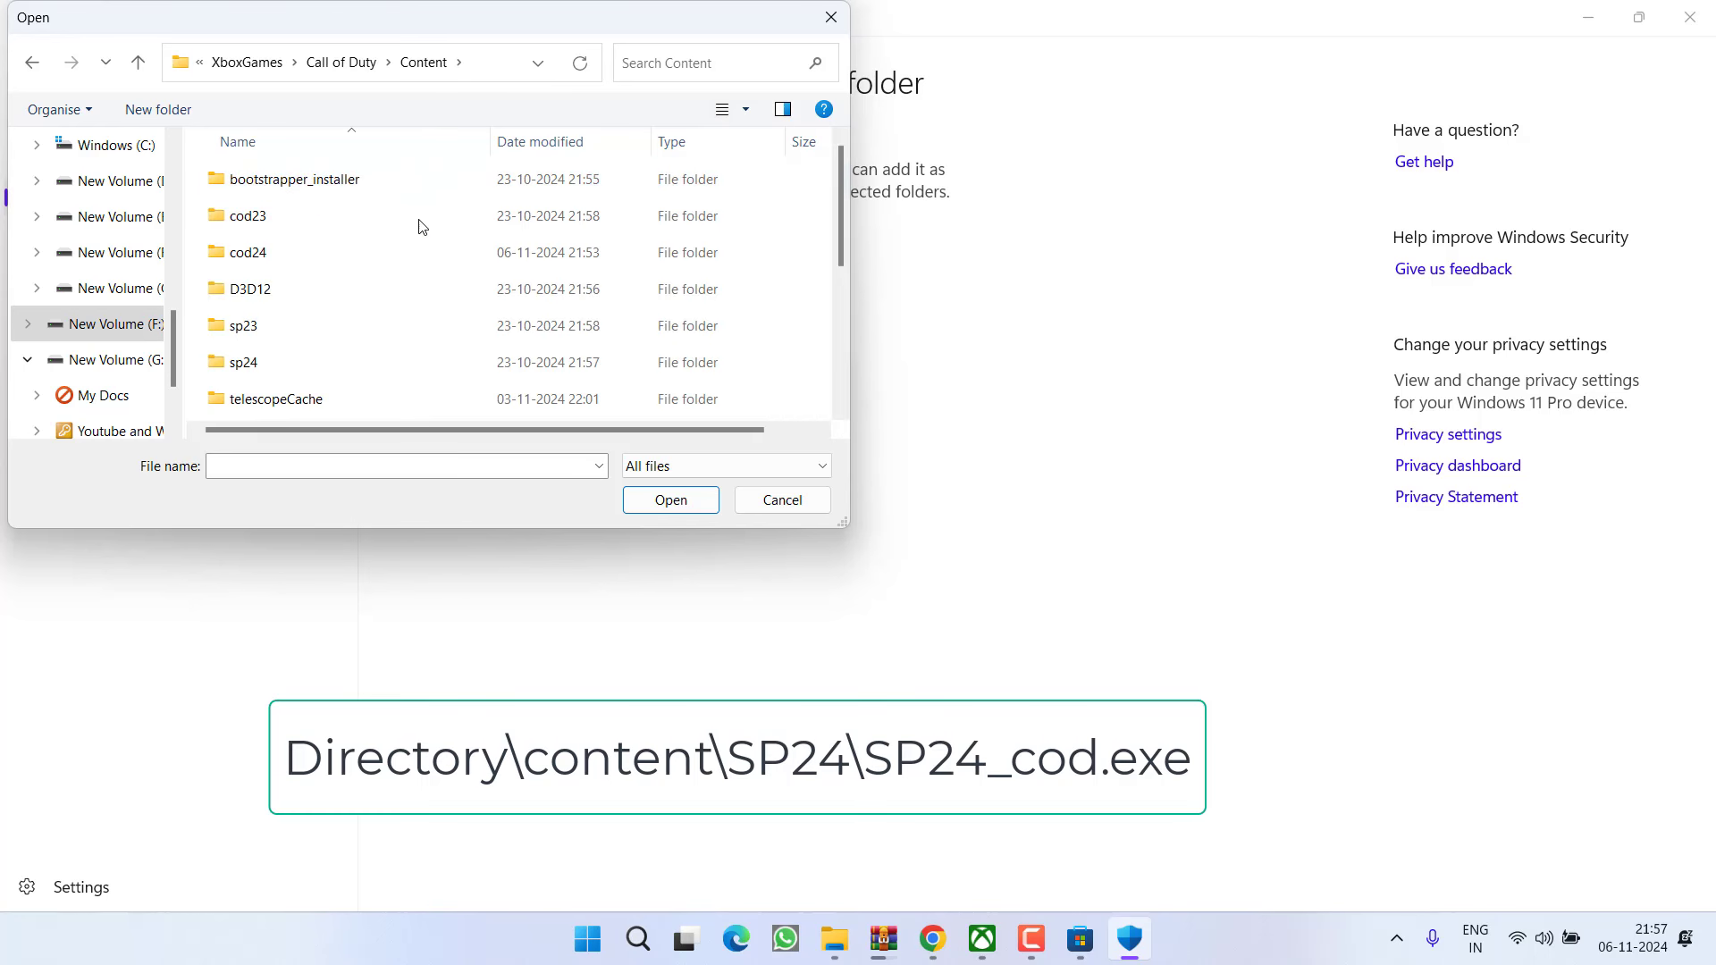
double_click(235, 366)
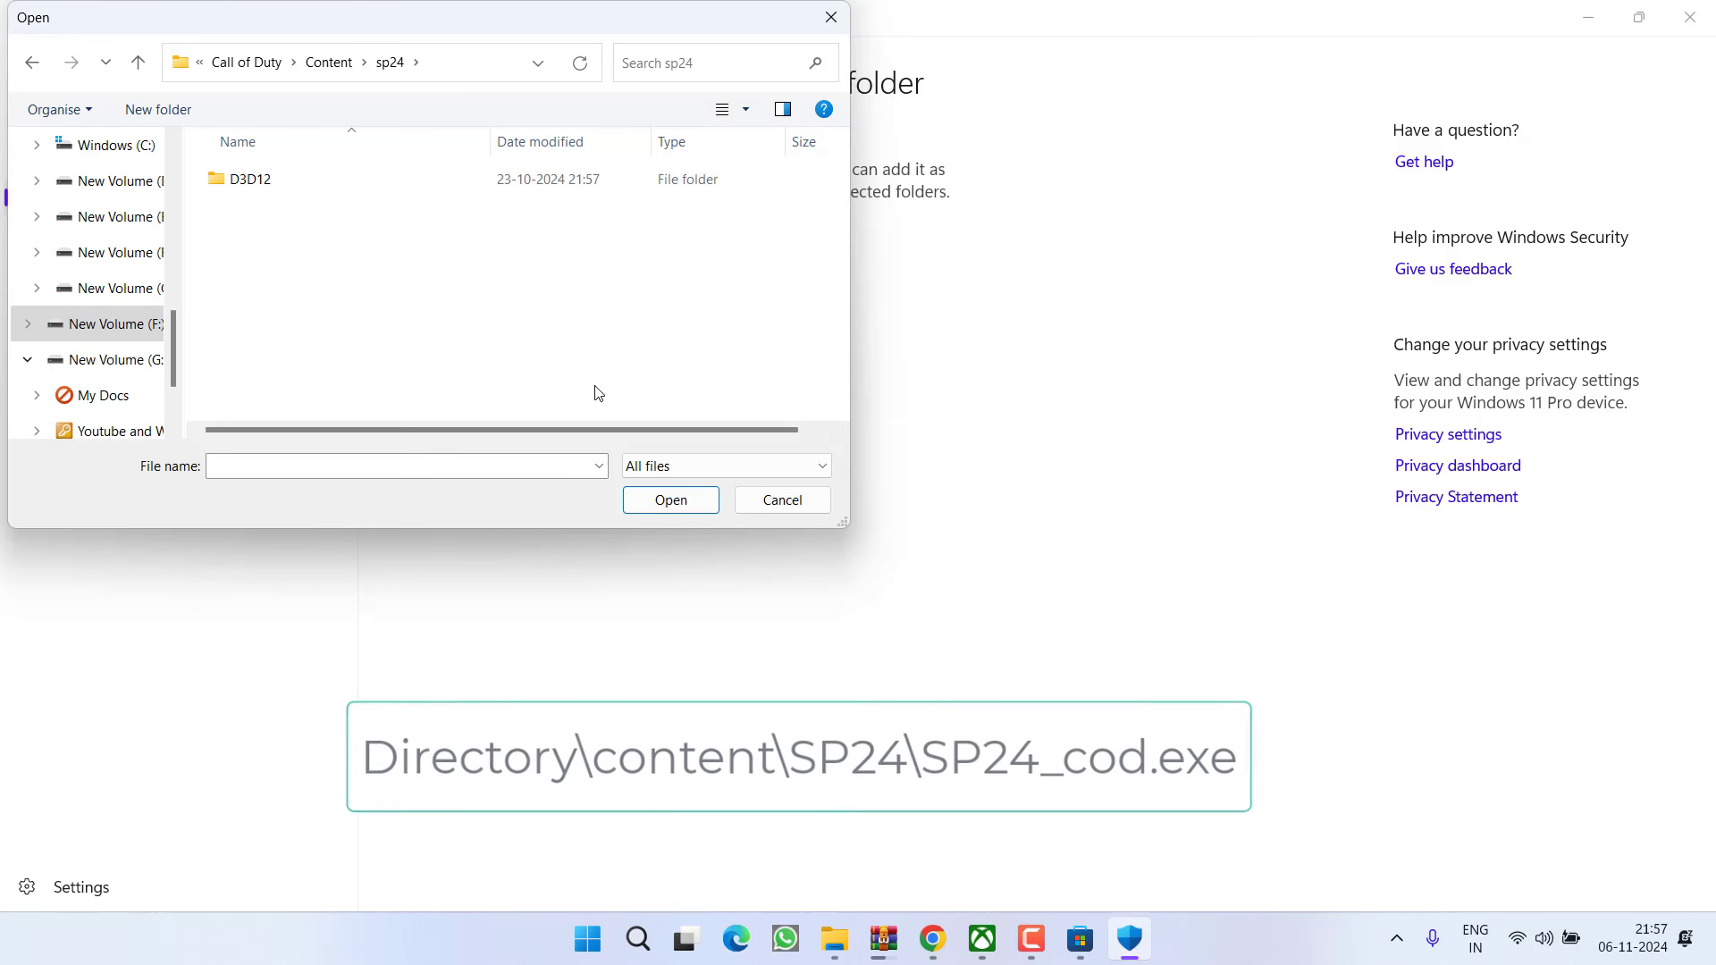
left_click(782, 507)
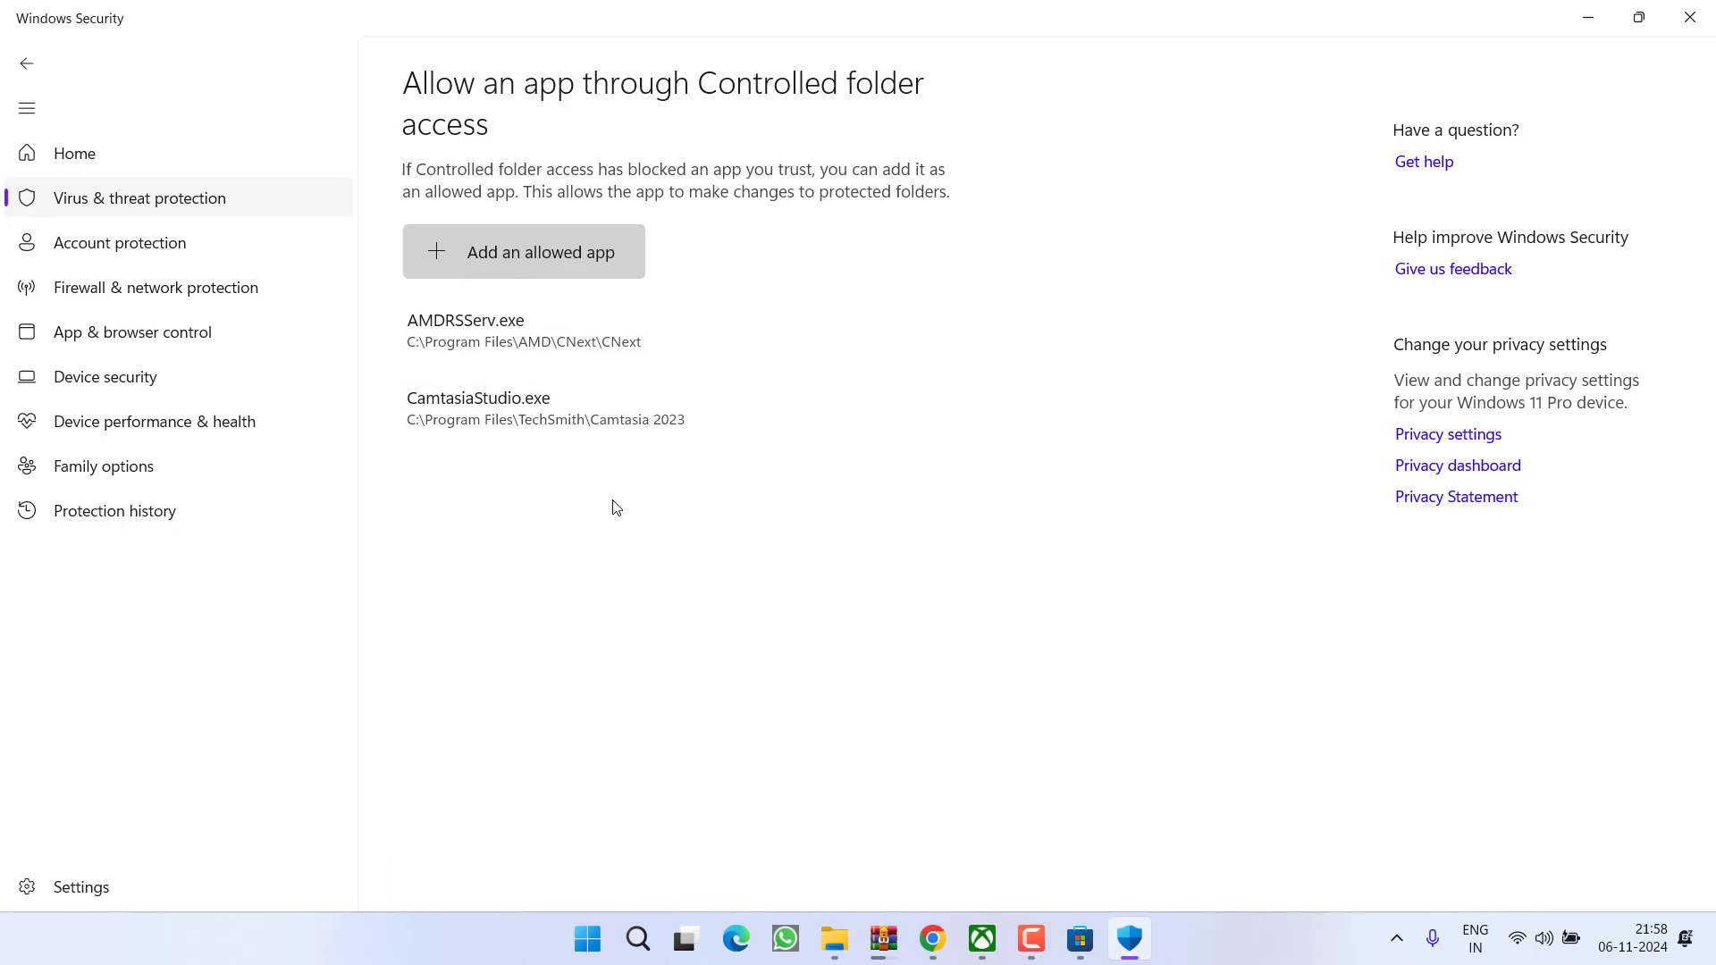
Step: Leave the allowed apps page, close Windows Security, and open the file about Black Ops 6 graphics settings on the desktop
left_click(26, 67)
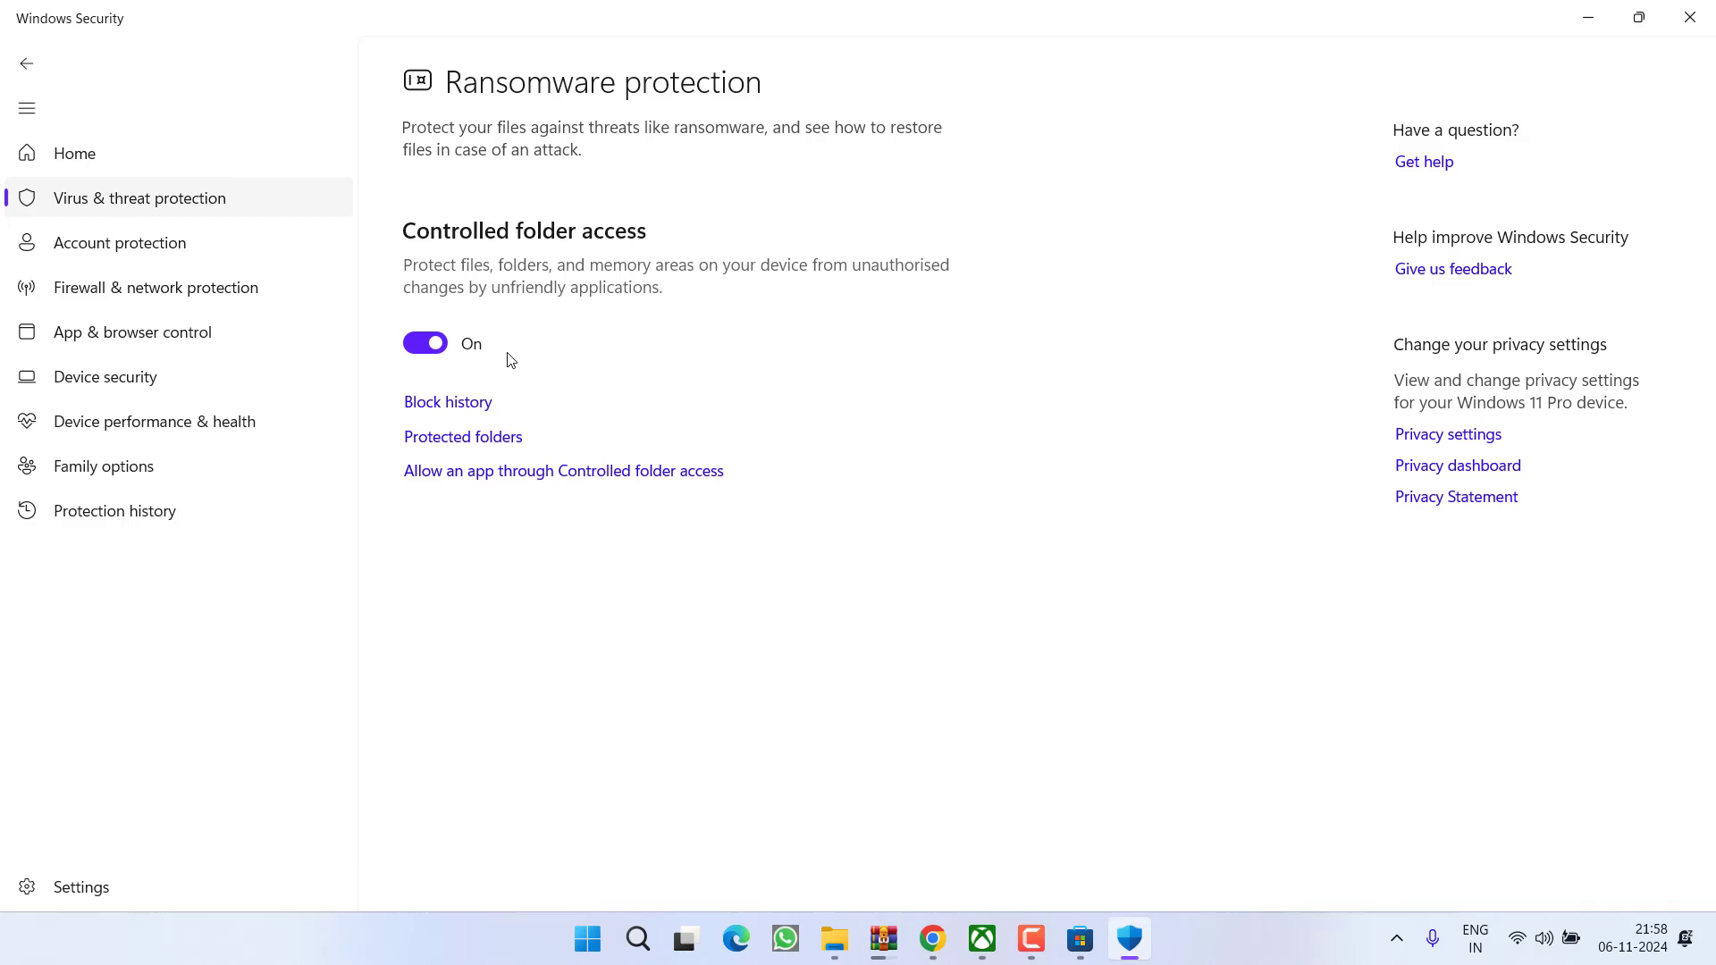
left_click(1689, 18)
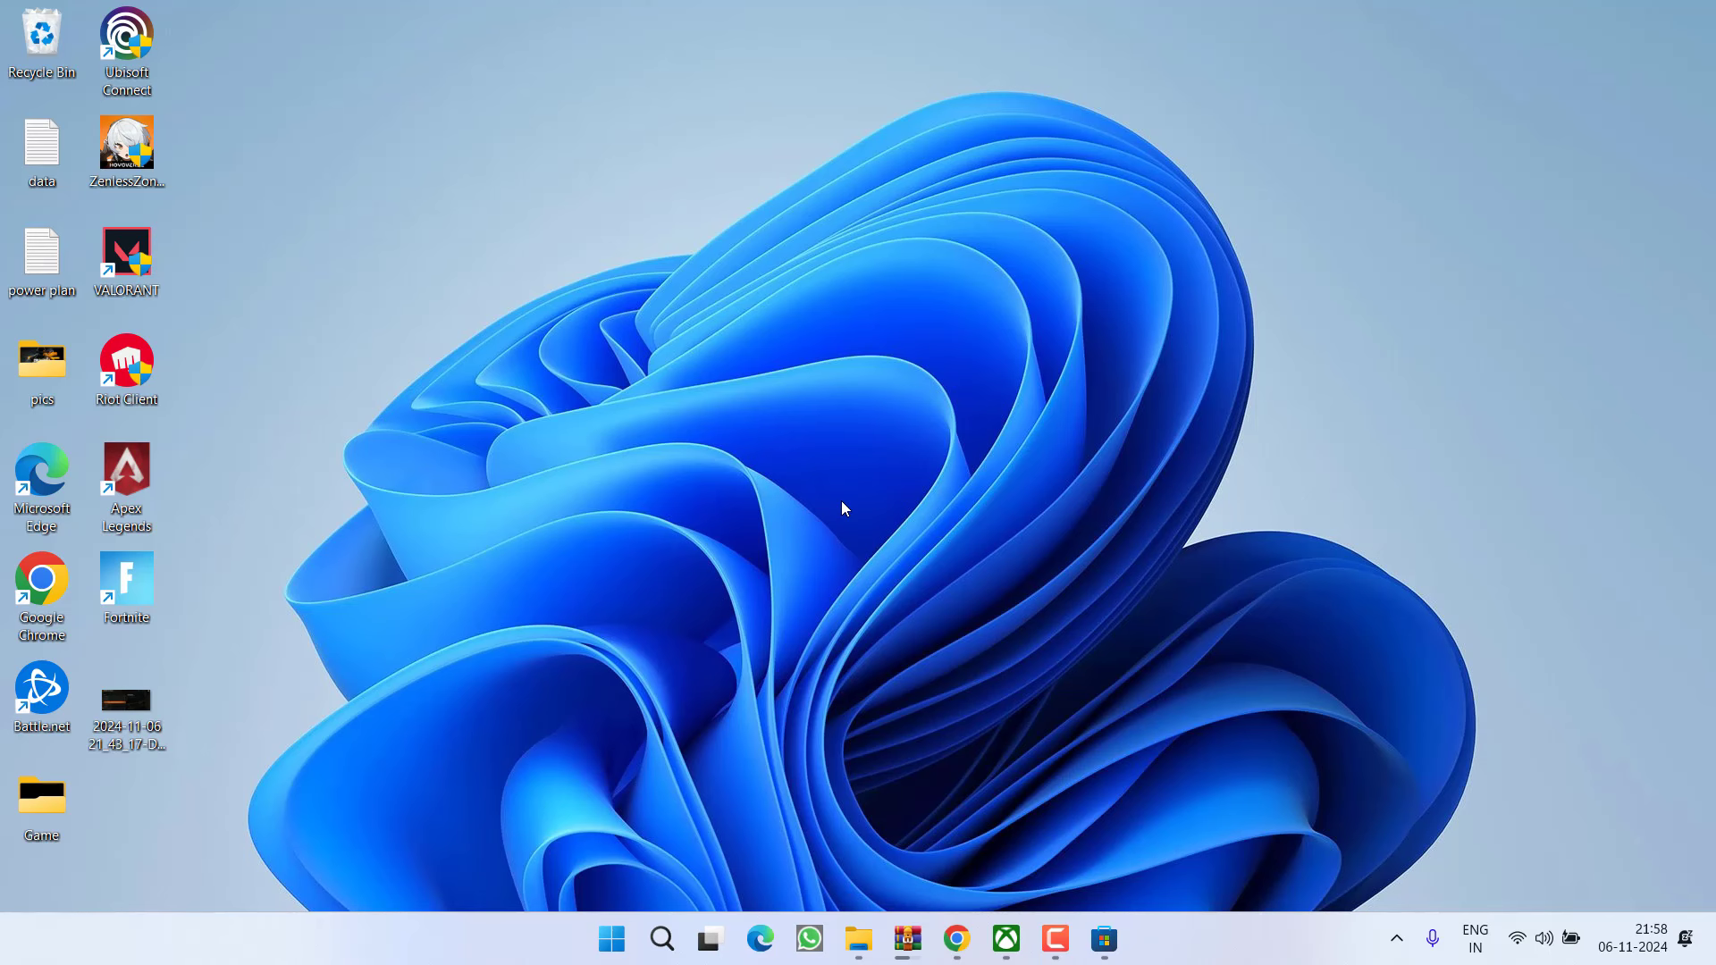
double_click(152, 704)
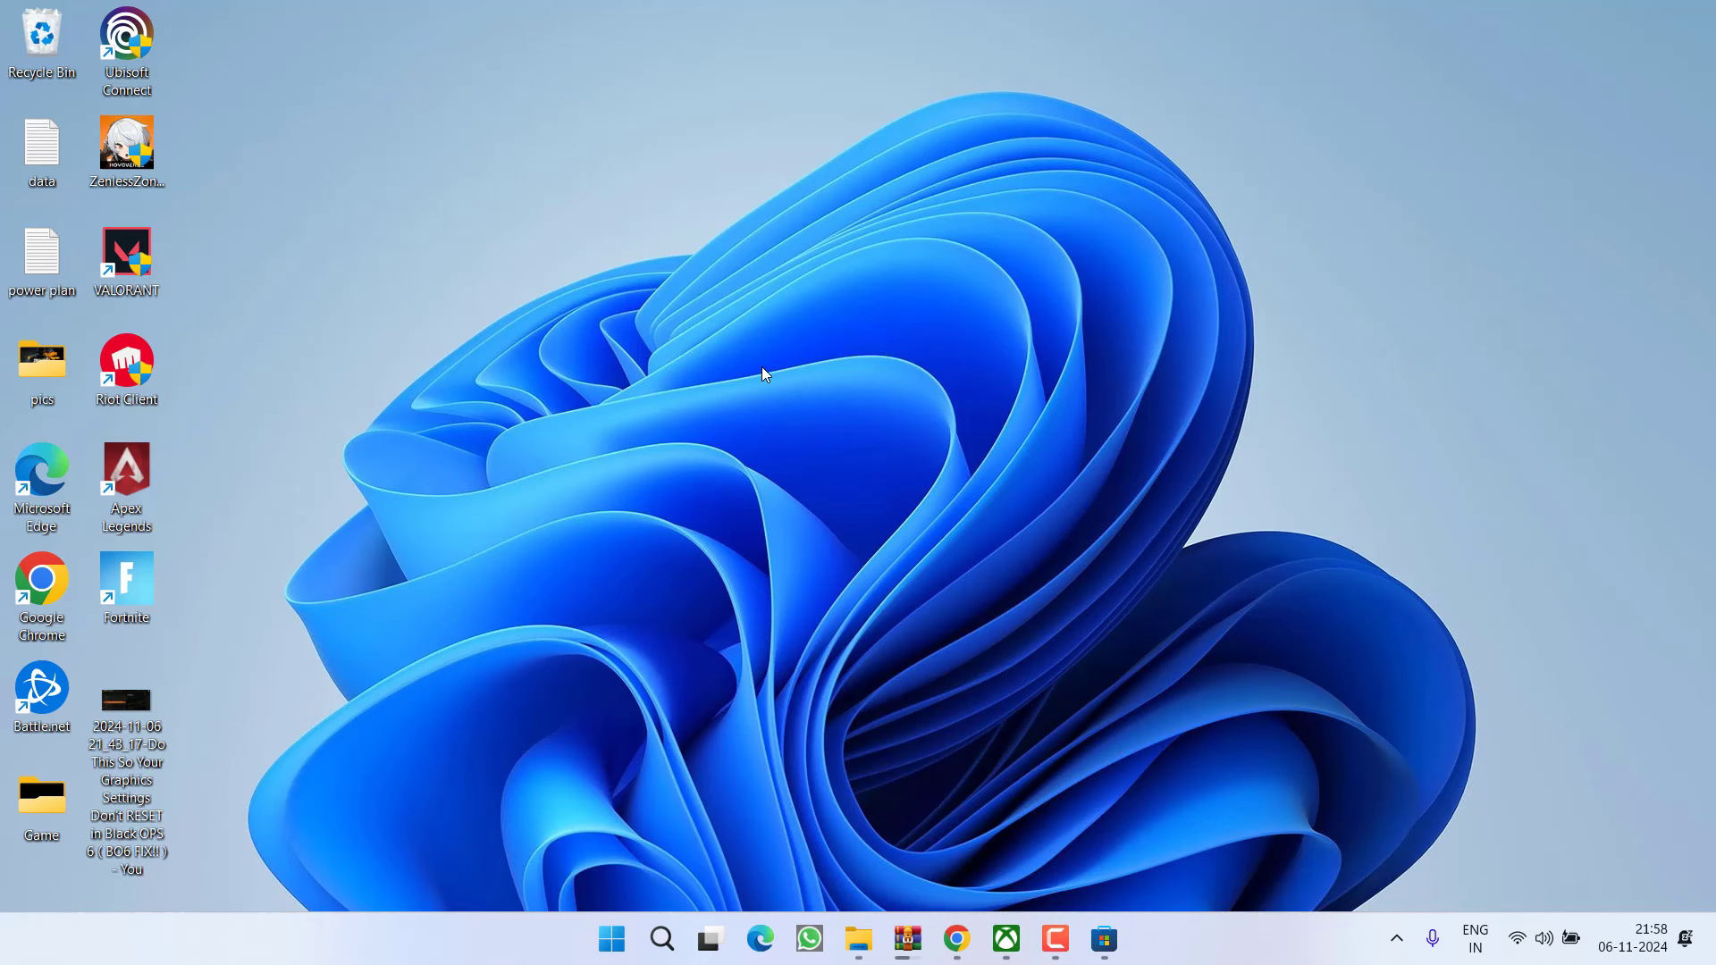
Step: Open a File Explorer window and go to the players folder inside Documents\Call of Duty
key("super+e")
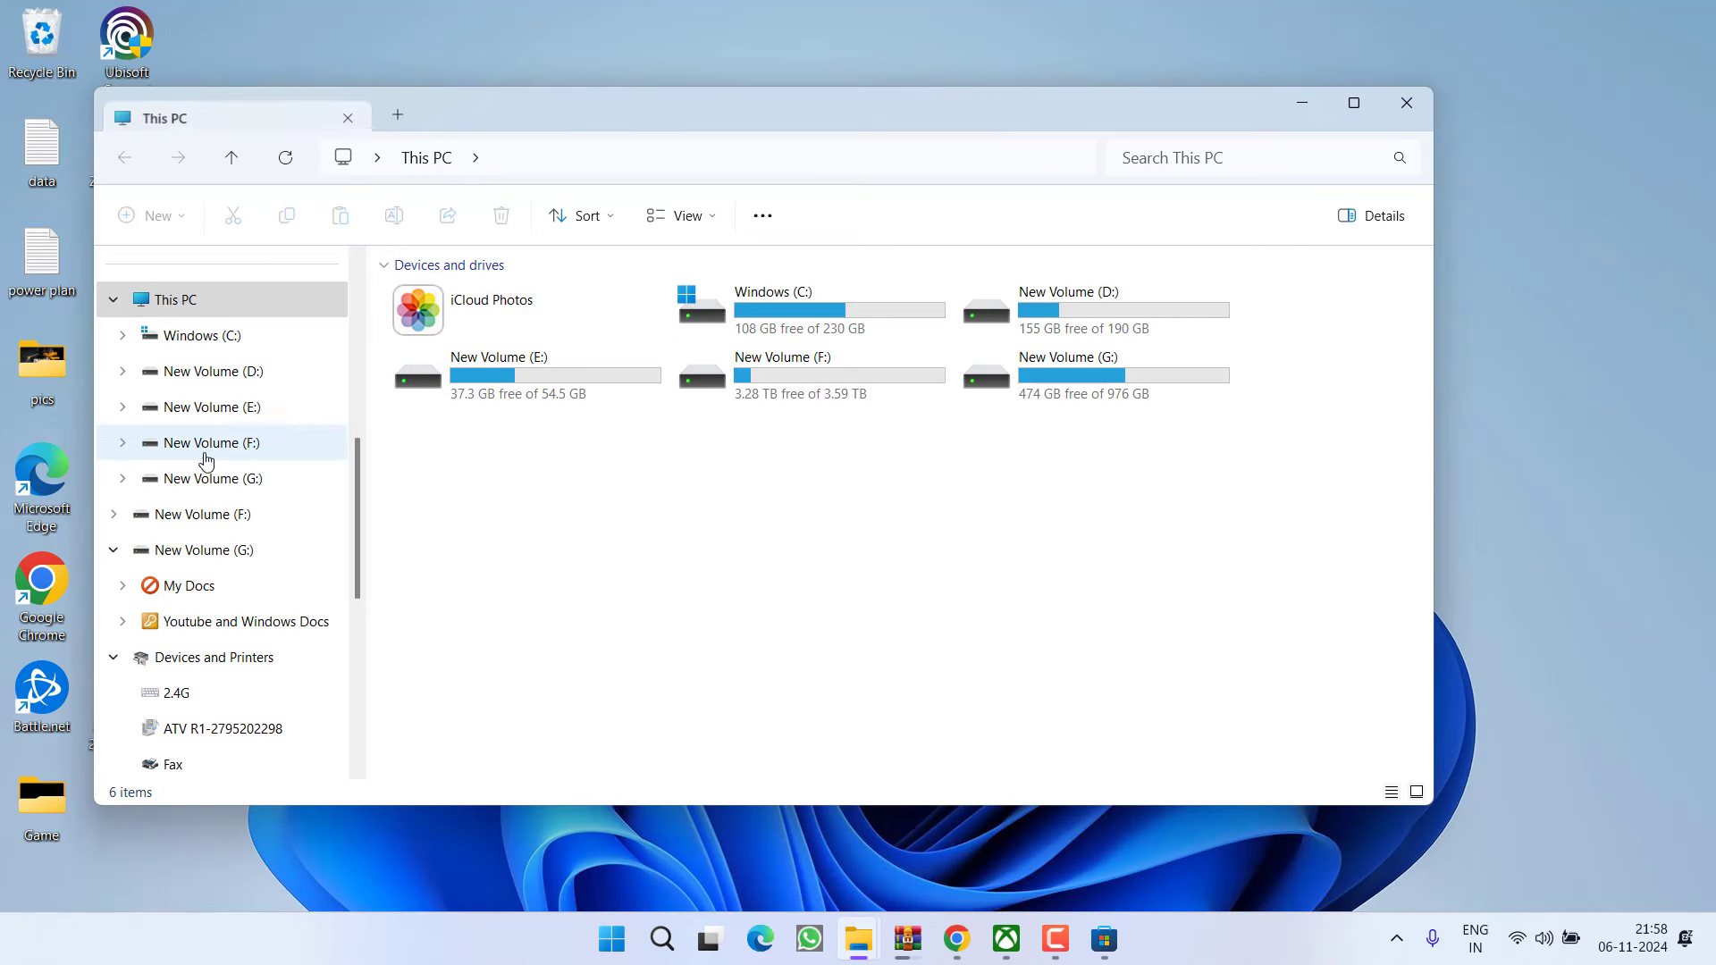
scroll(206, 459, "up", 5)
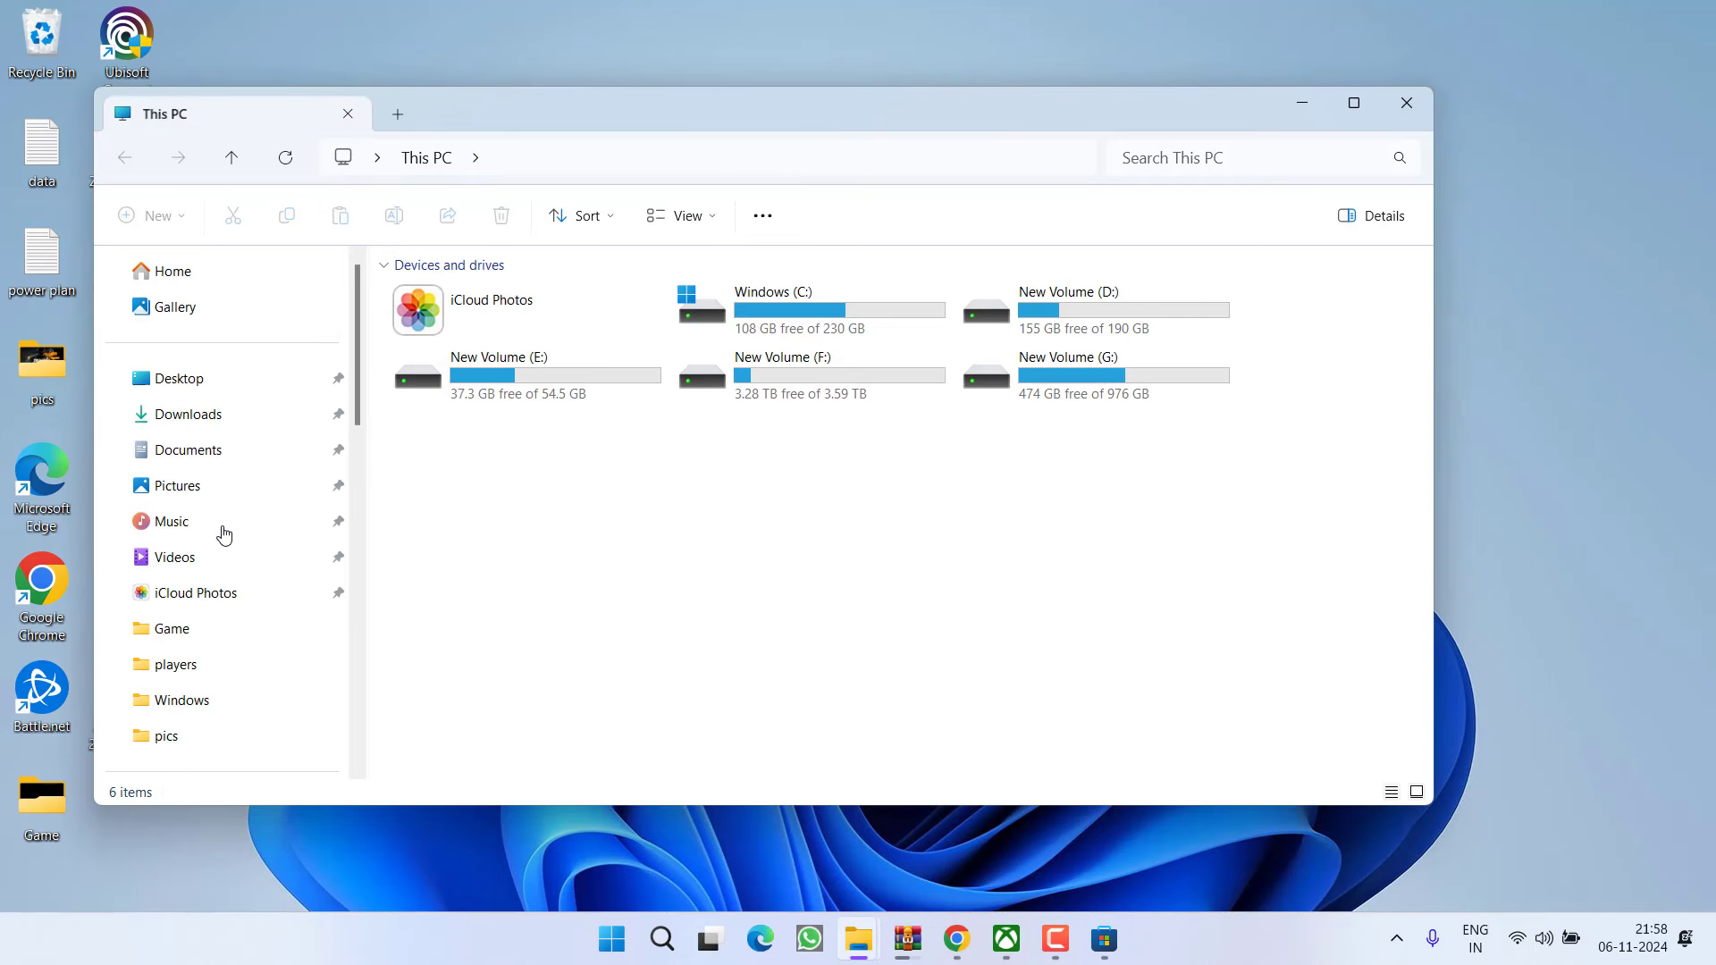
left_click(192, 458)
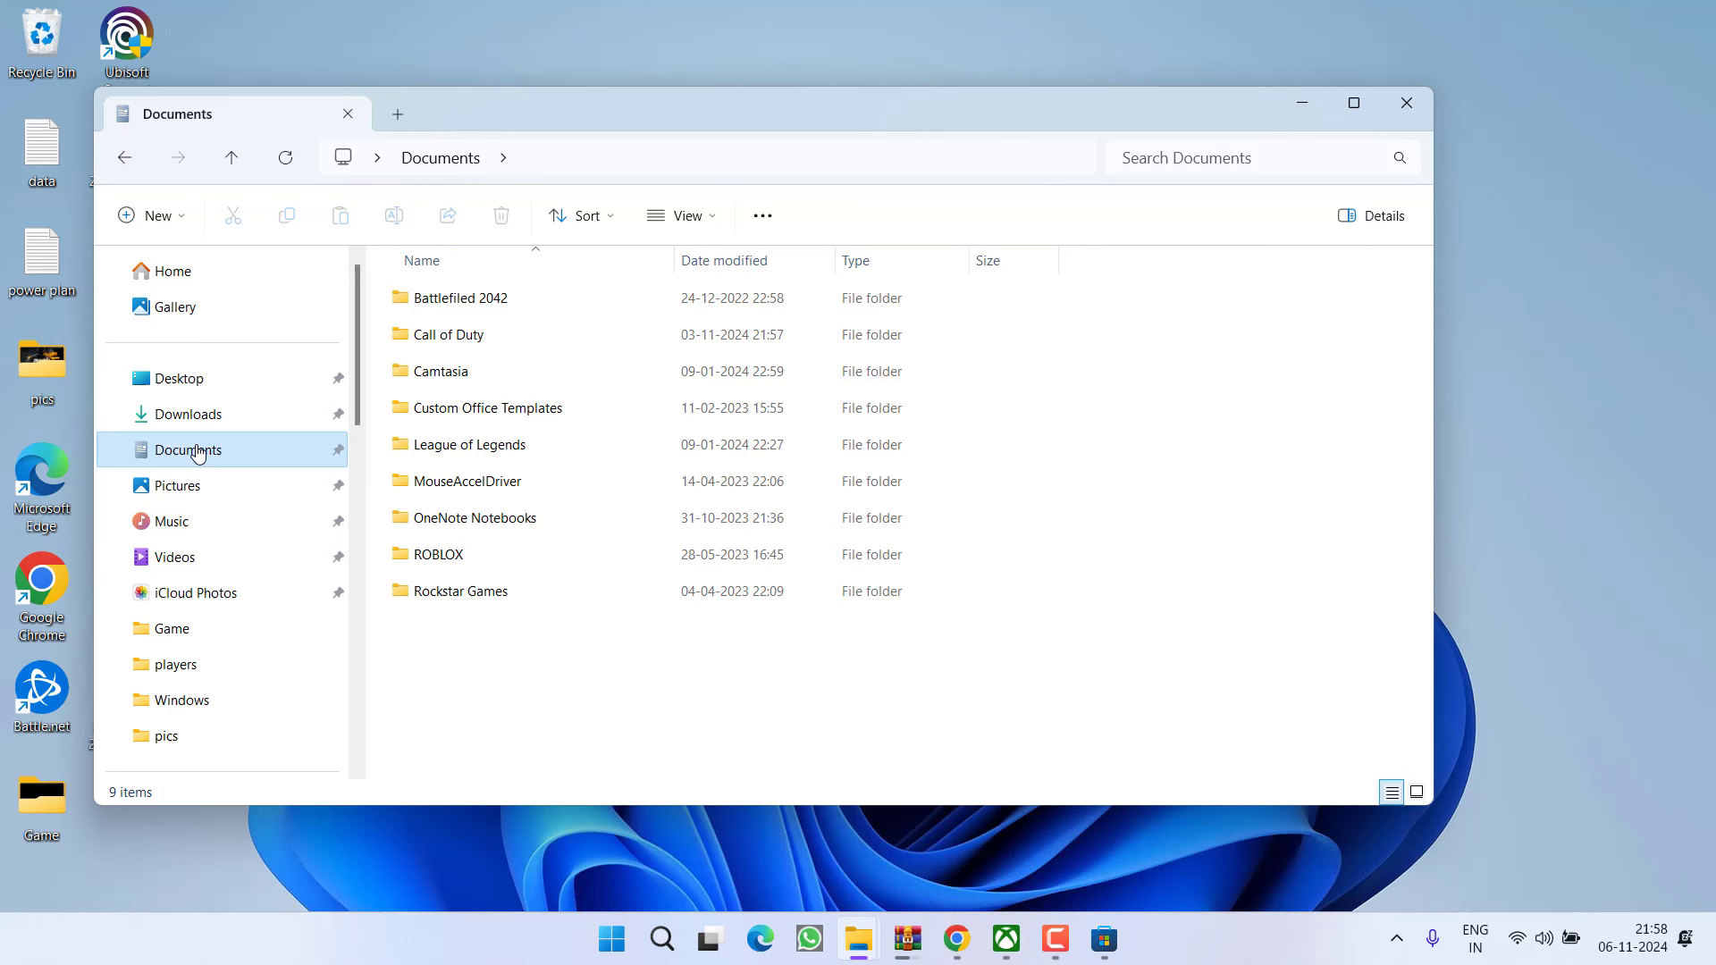
double_click(455, 333)
left_click(437, 304)
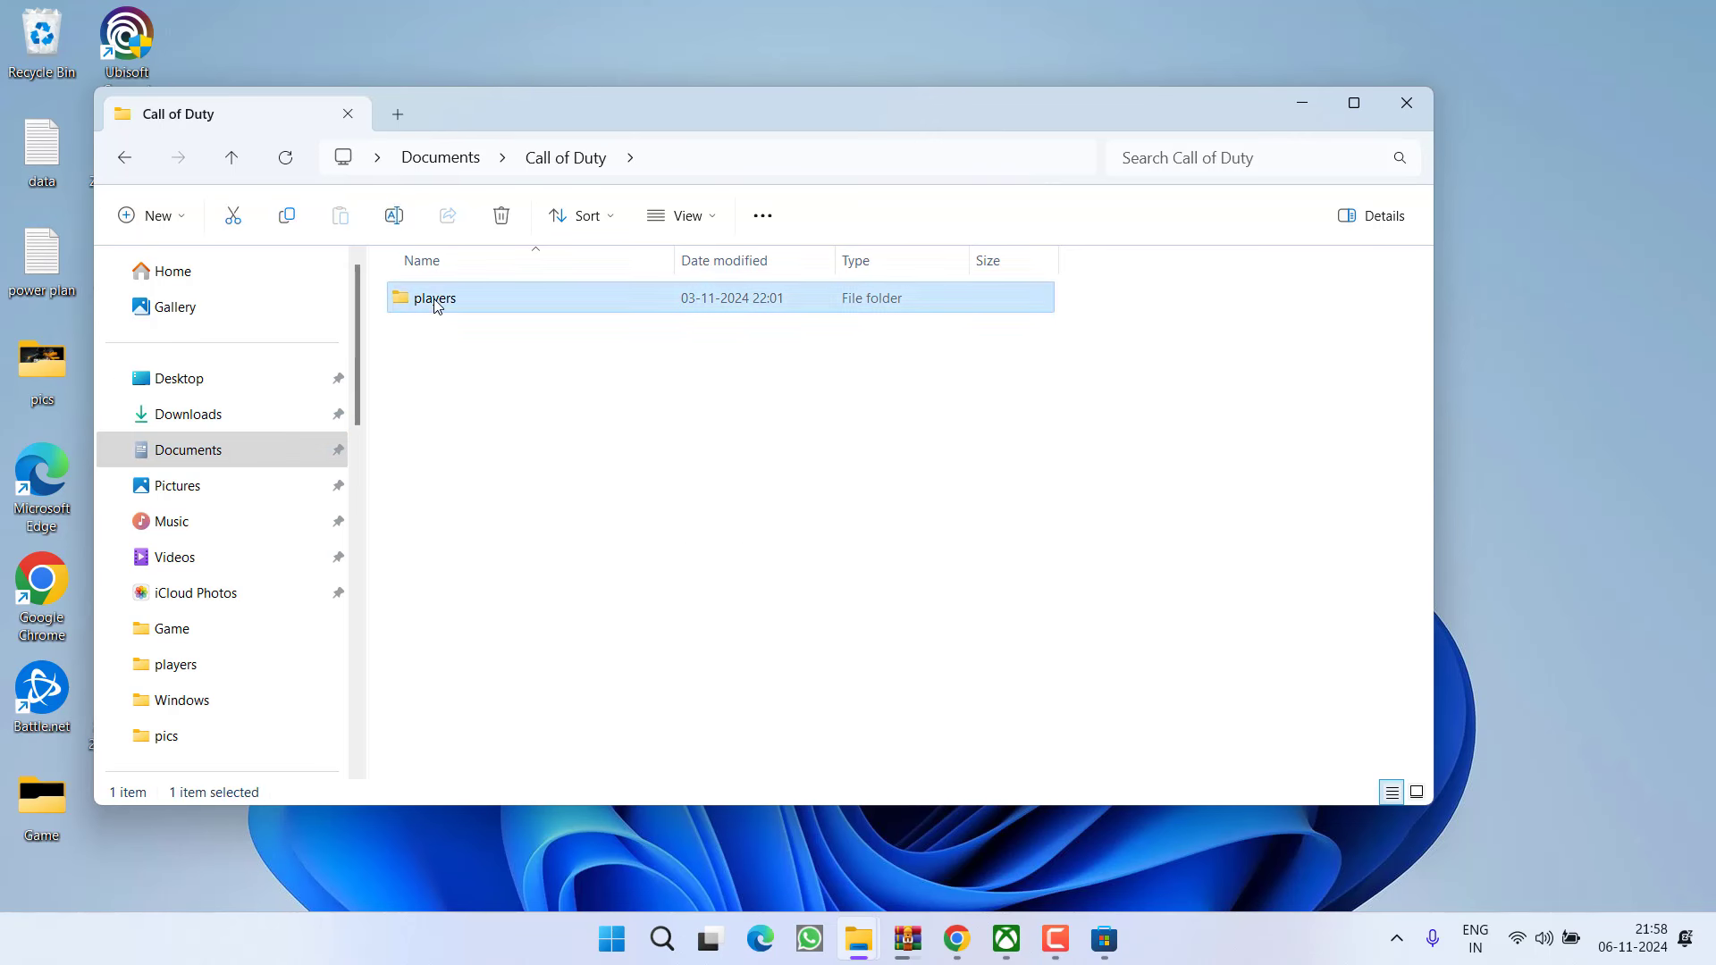
double_click(437, 304)
Step: Open the s.1.0.cod24 text document from the players folder in Notepad
scroll(536, 468, "down", 2)
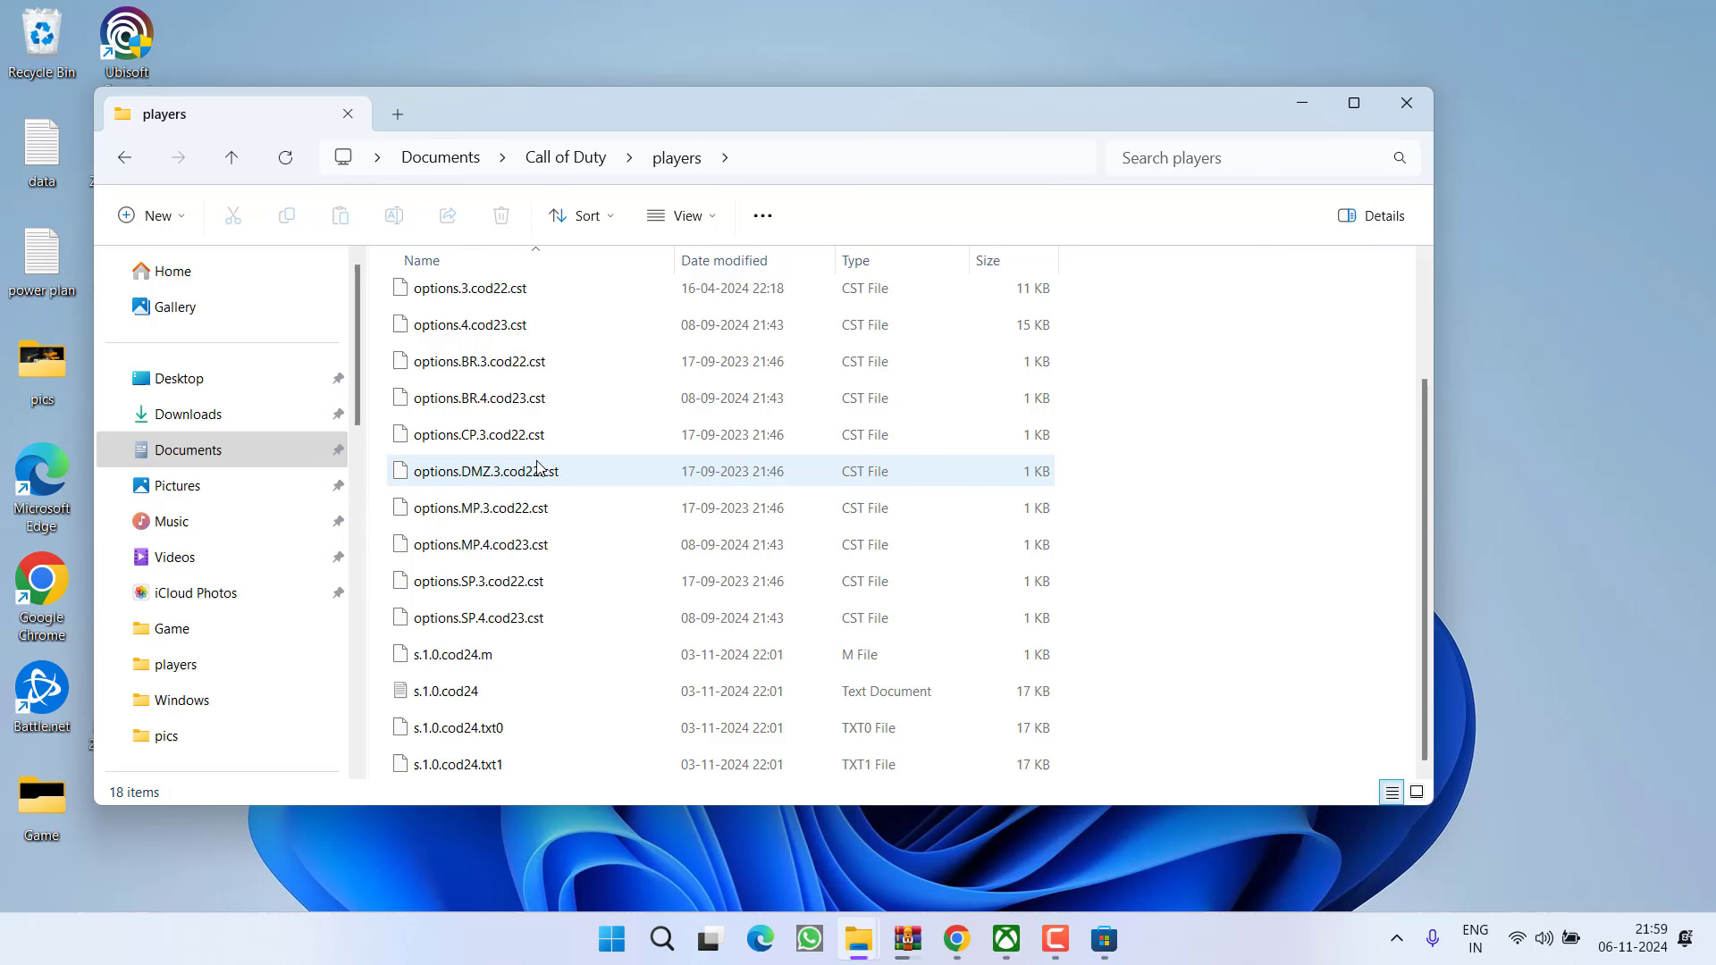
left_click(485, 692)
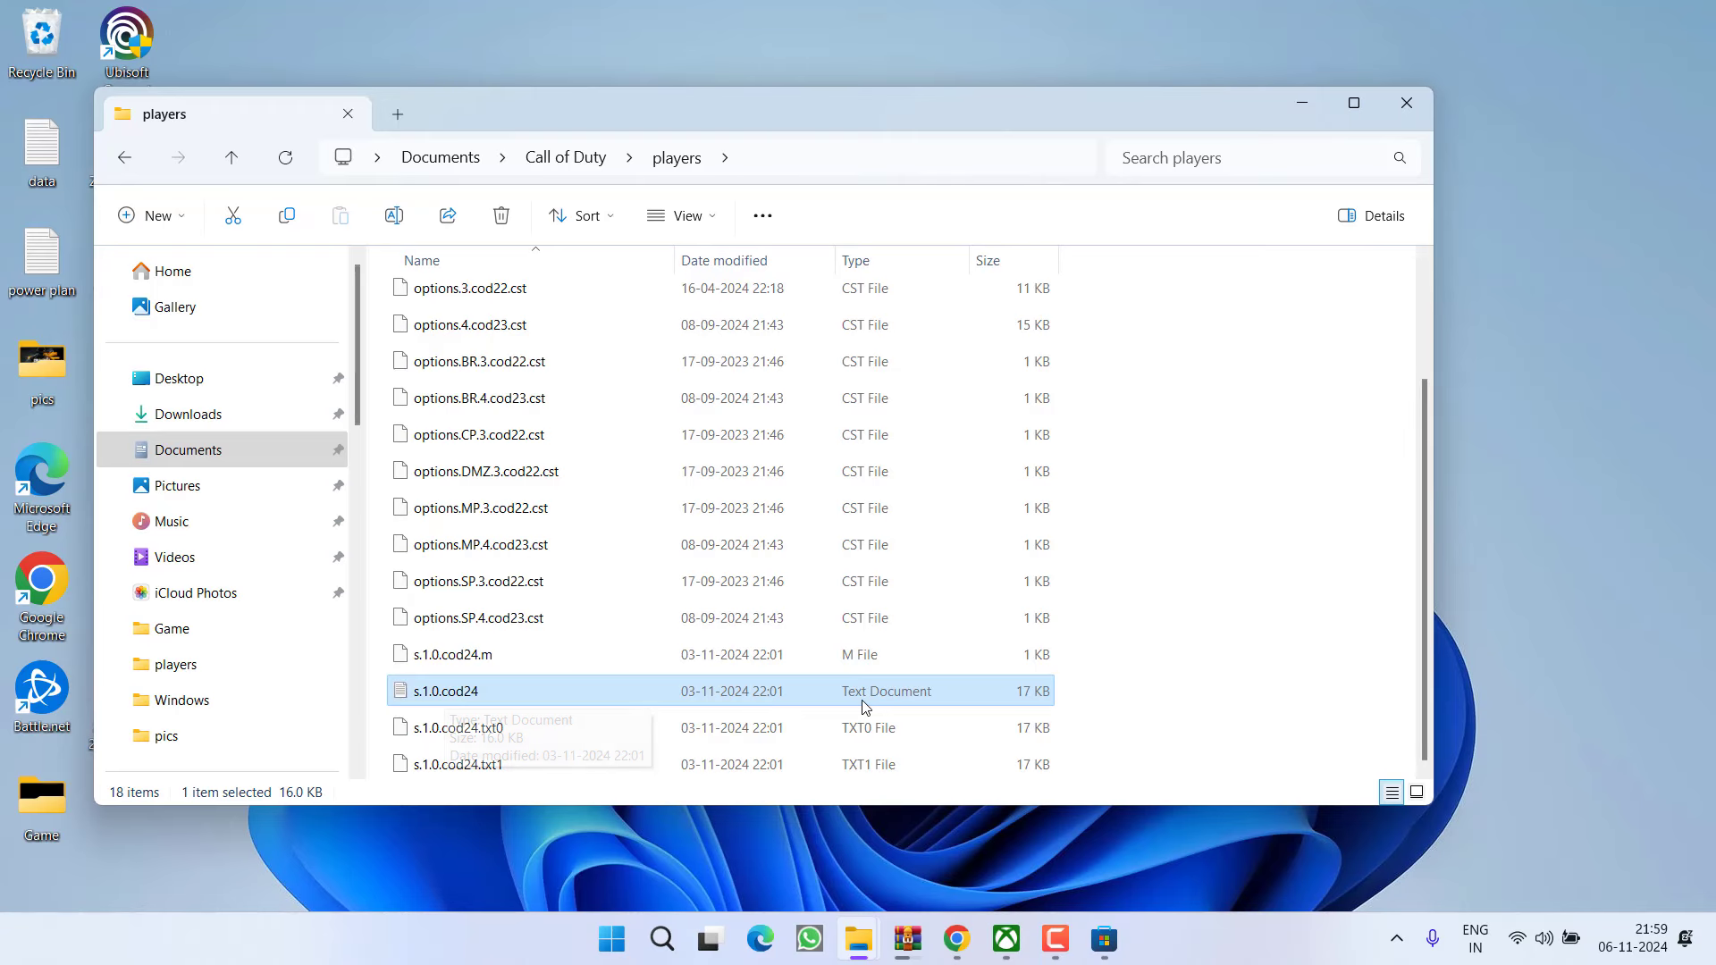
double_click(444, 699)
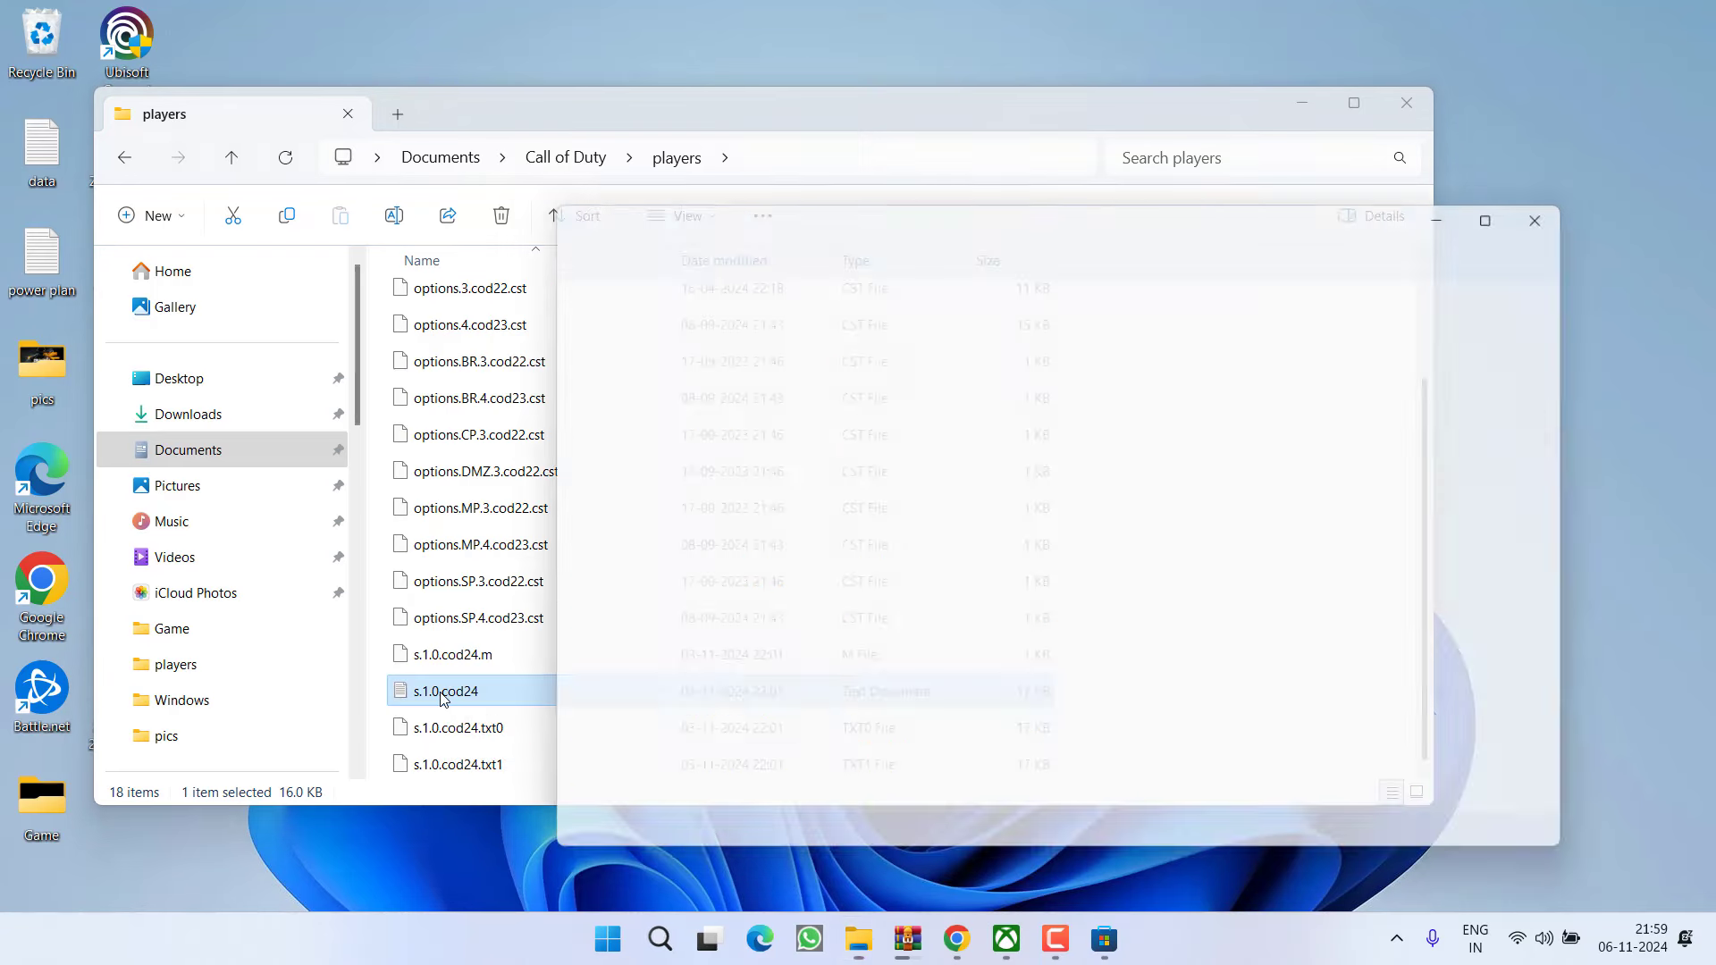
Step: Search the s.1.0.cod24 file for "configcloudstorage"
left_click(770, 384)
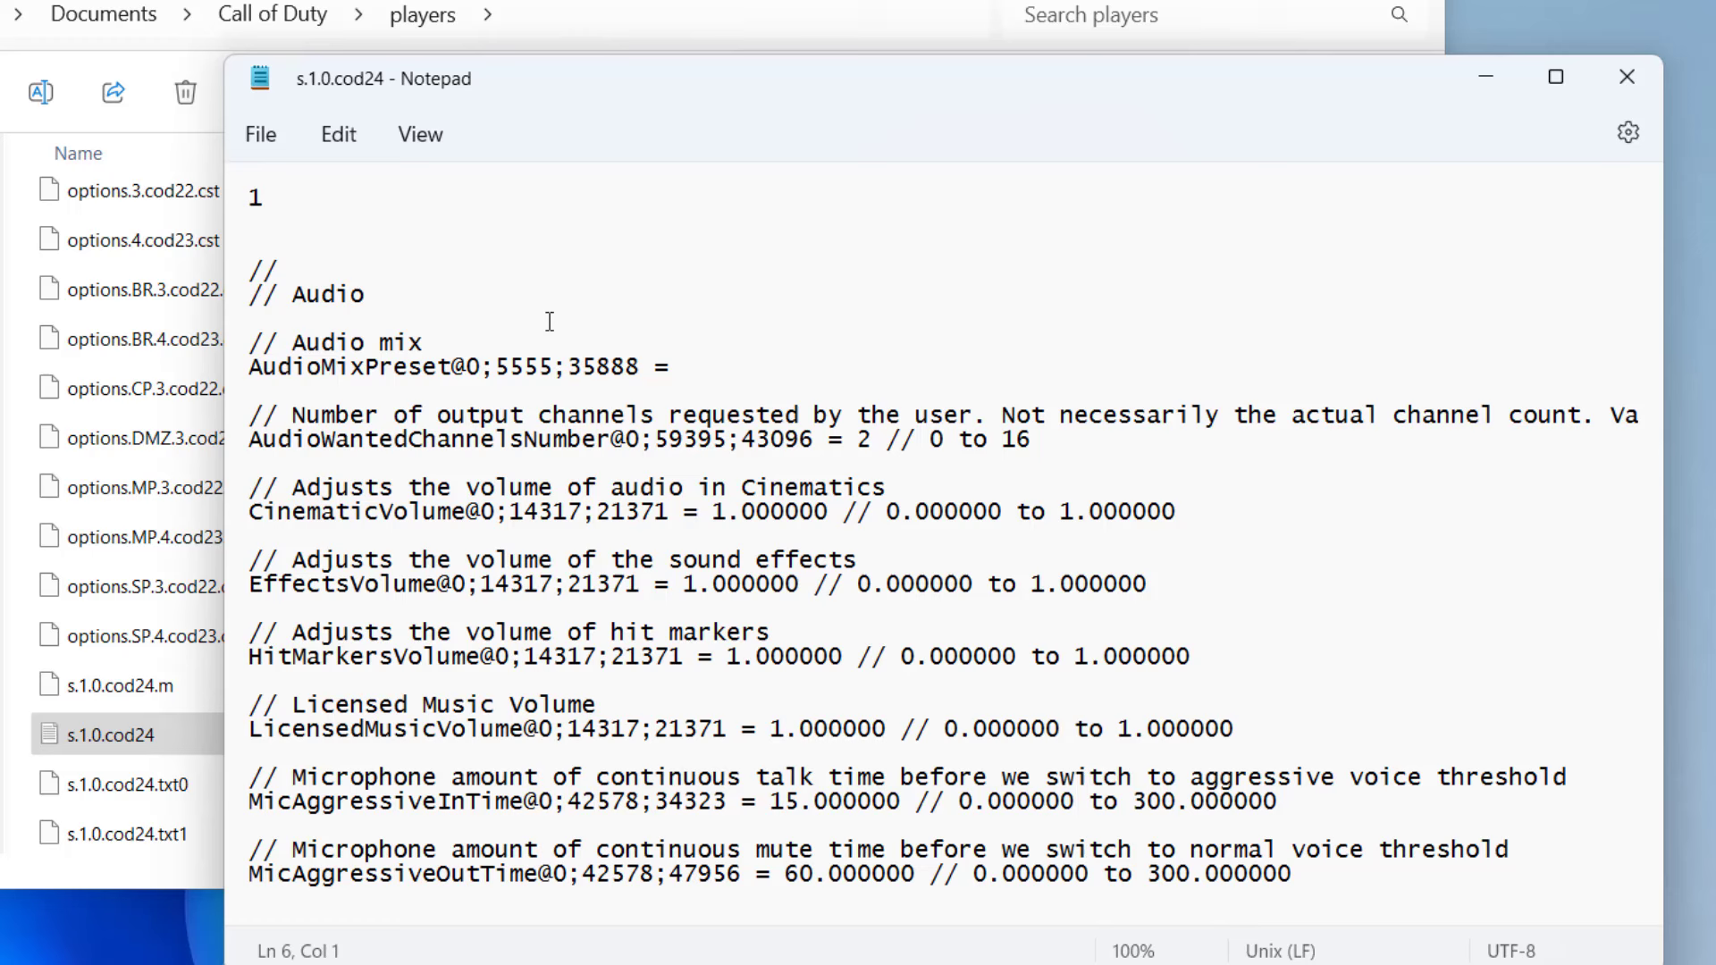
key("ctrl+f")
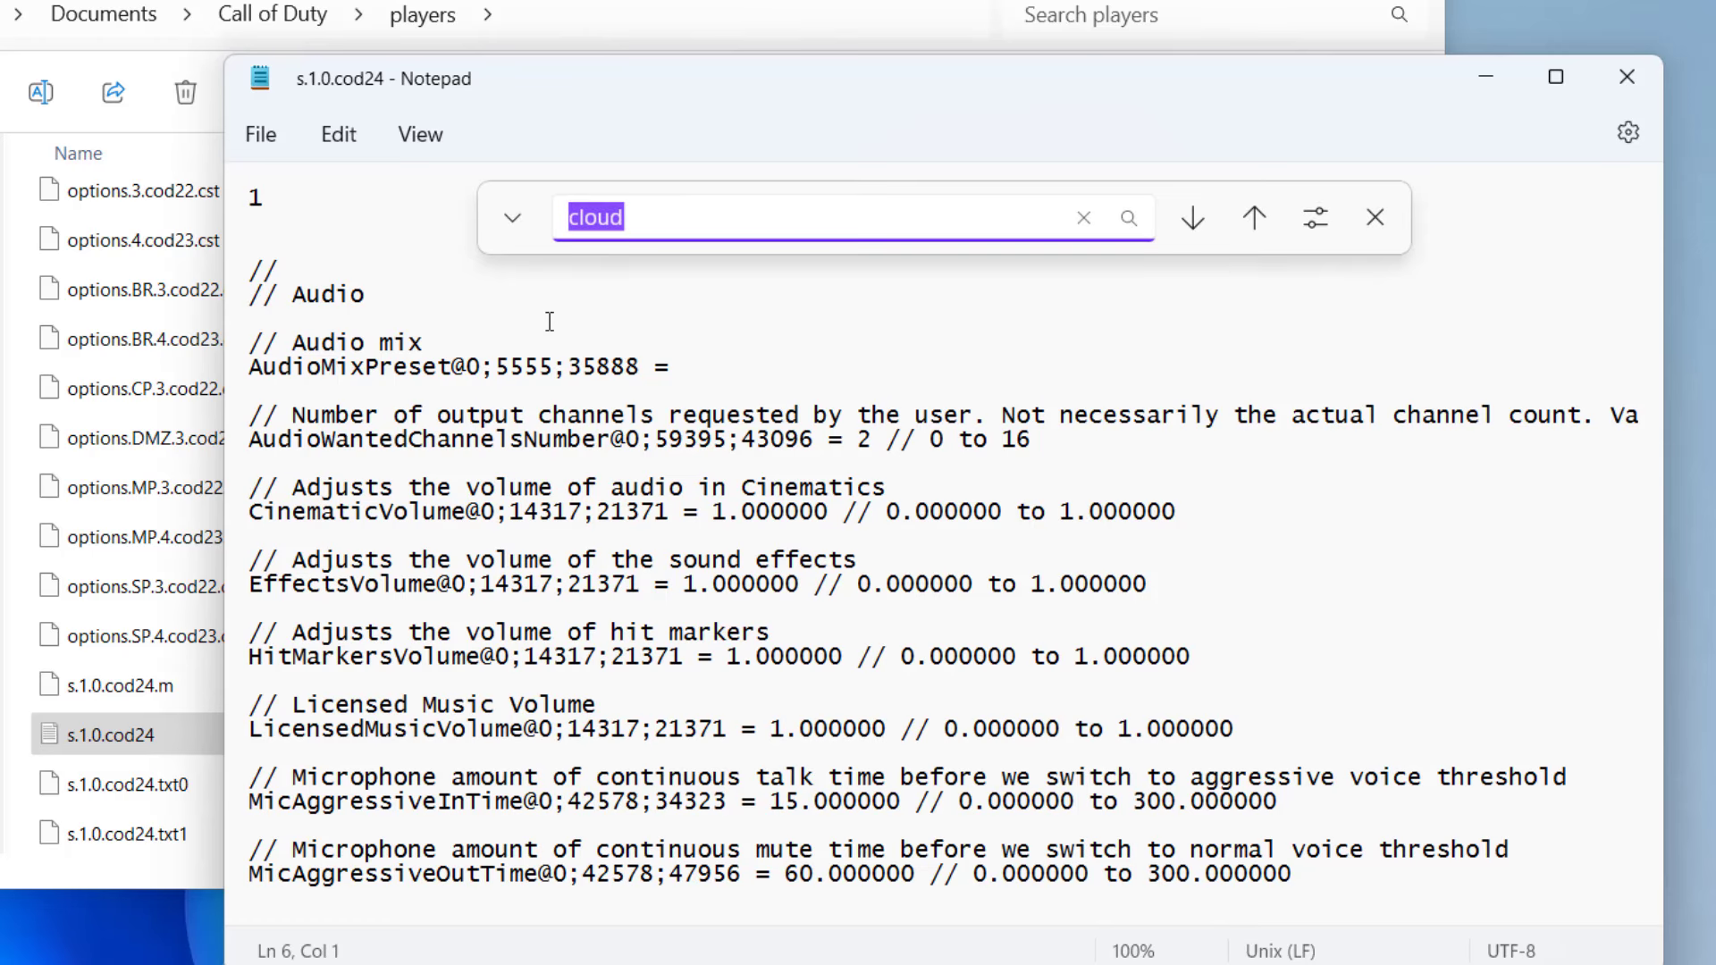
type("configcloud")
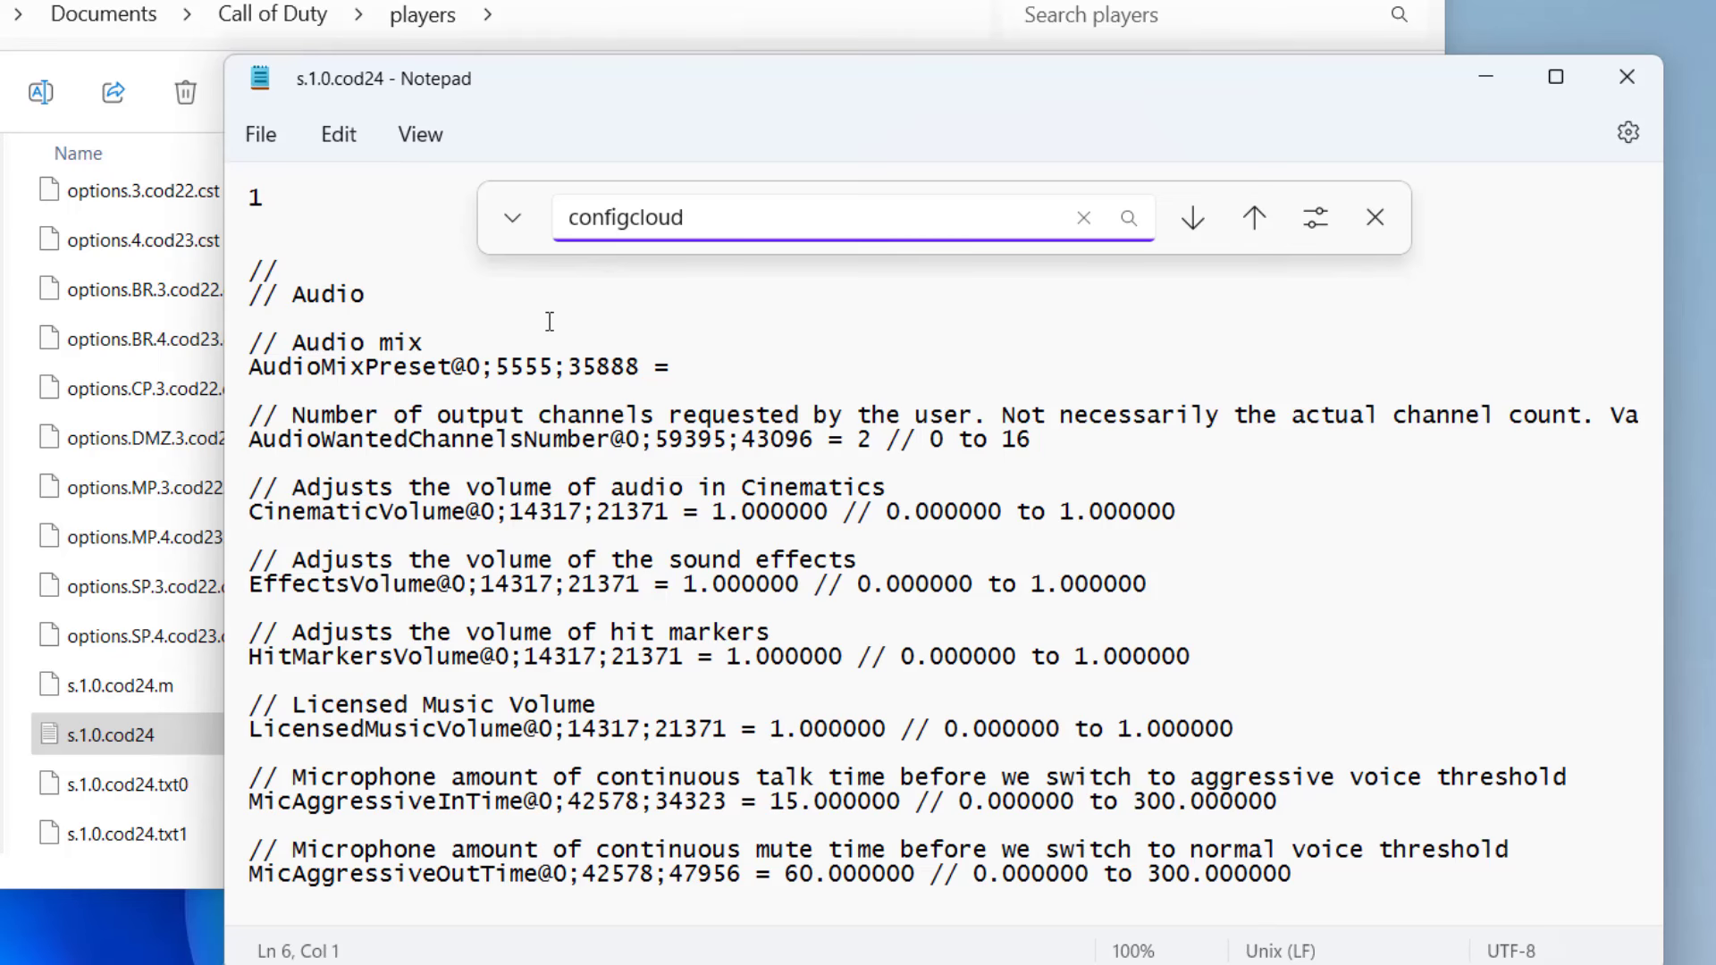
type("storage")
key("Return")
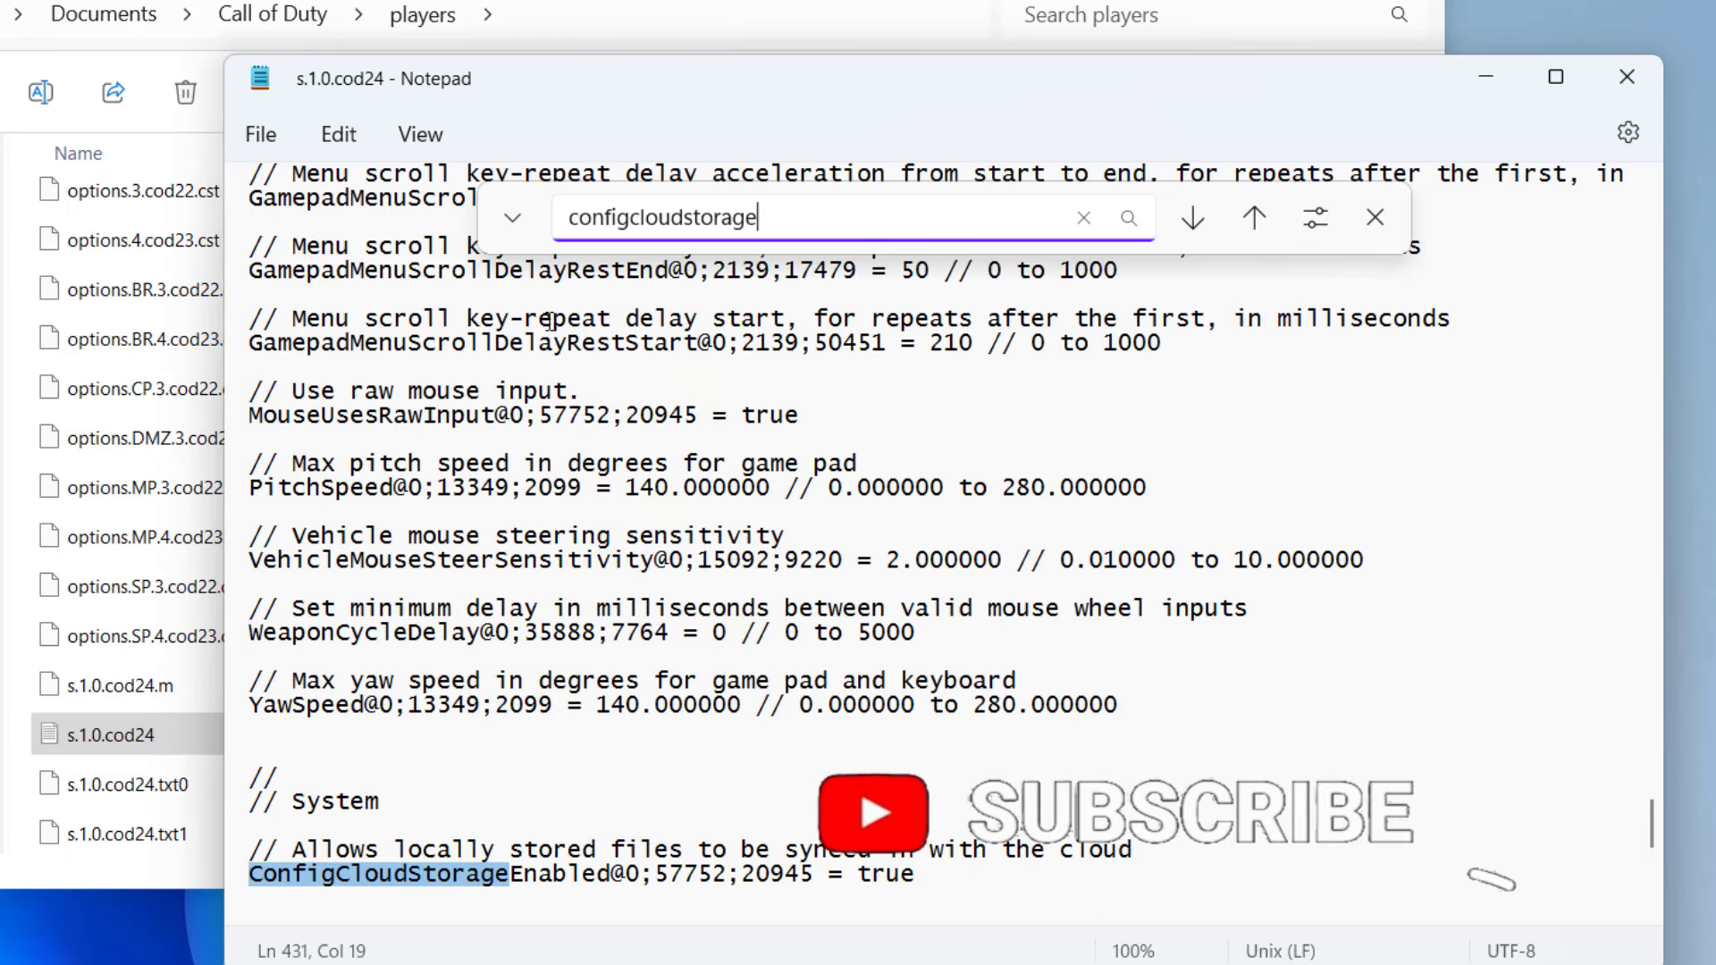
Step: Change the ConfigCloudStorageEnabled value in the System section to false
scroll(557, 523, "down", 1)
scroll(557, 522, "down", 3)
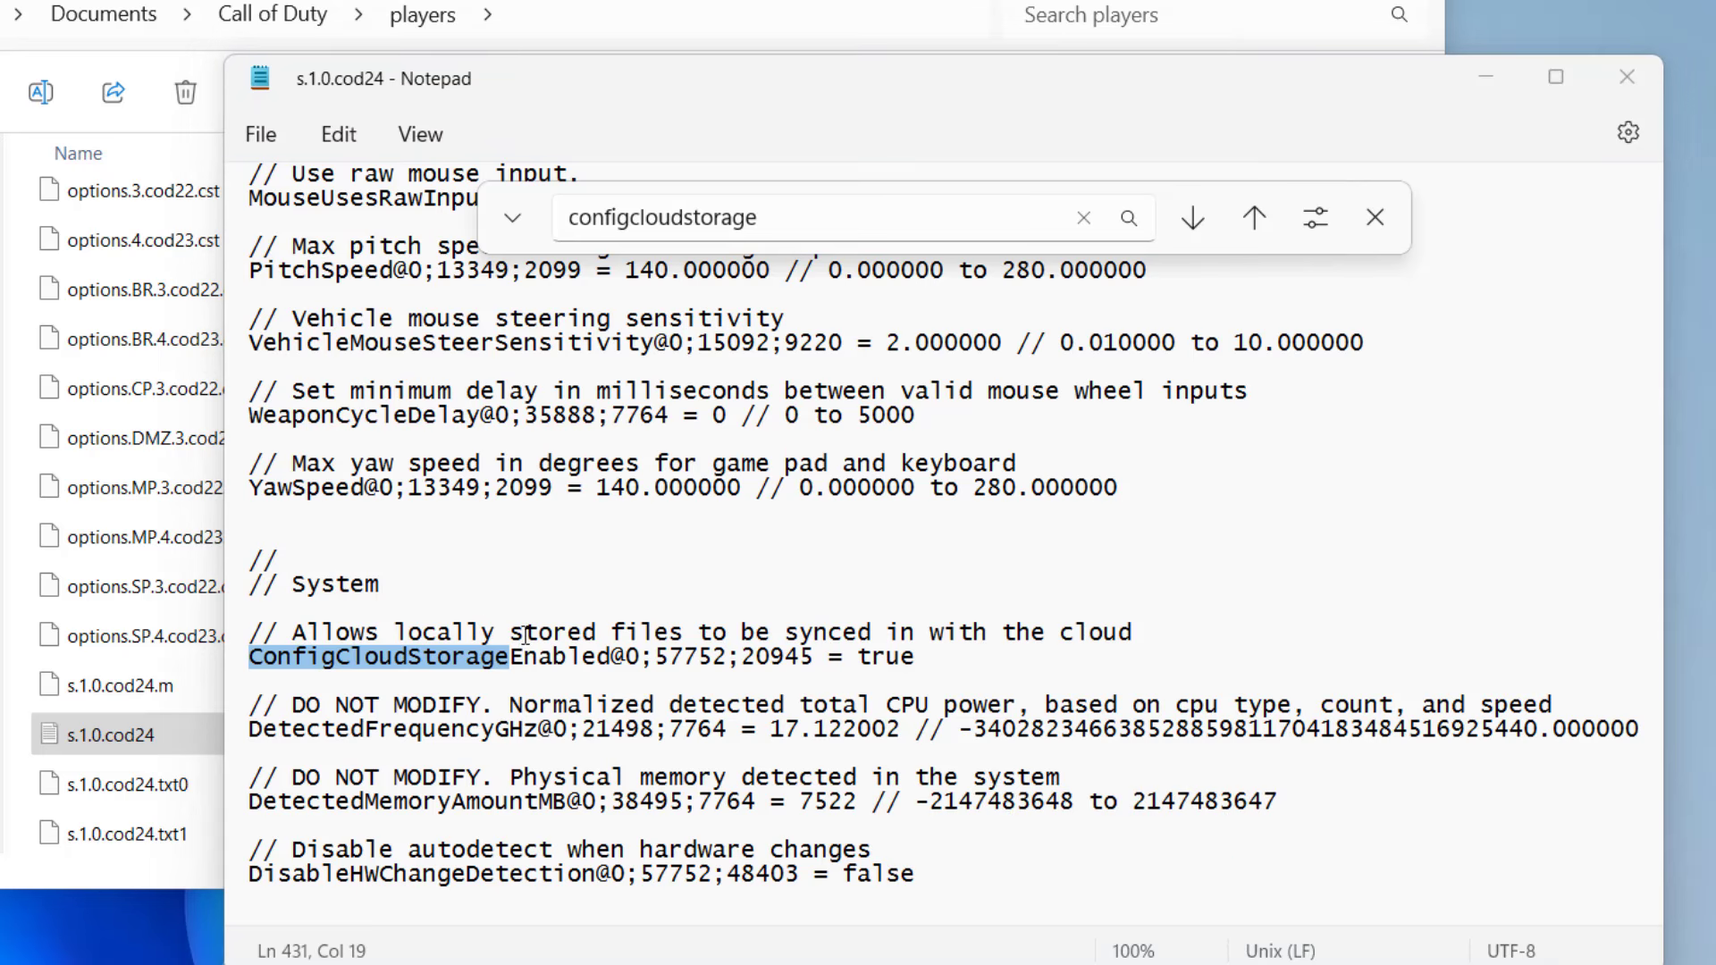
left_click(911, 663)
key("BackSpace")
key("BackSpace")
key("BackSpace")
key("BackSpace")
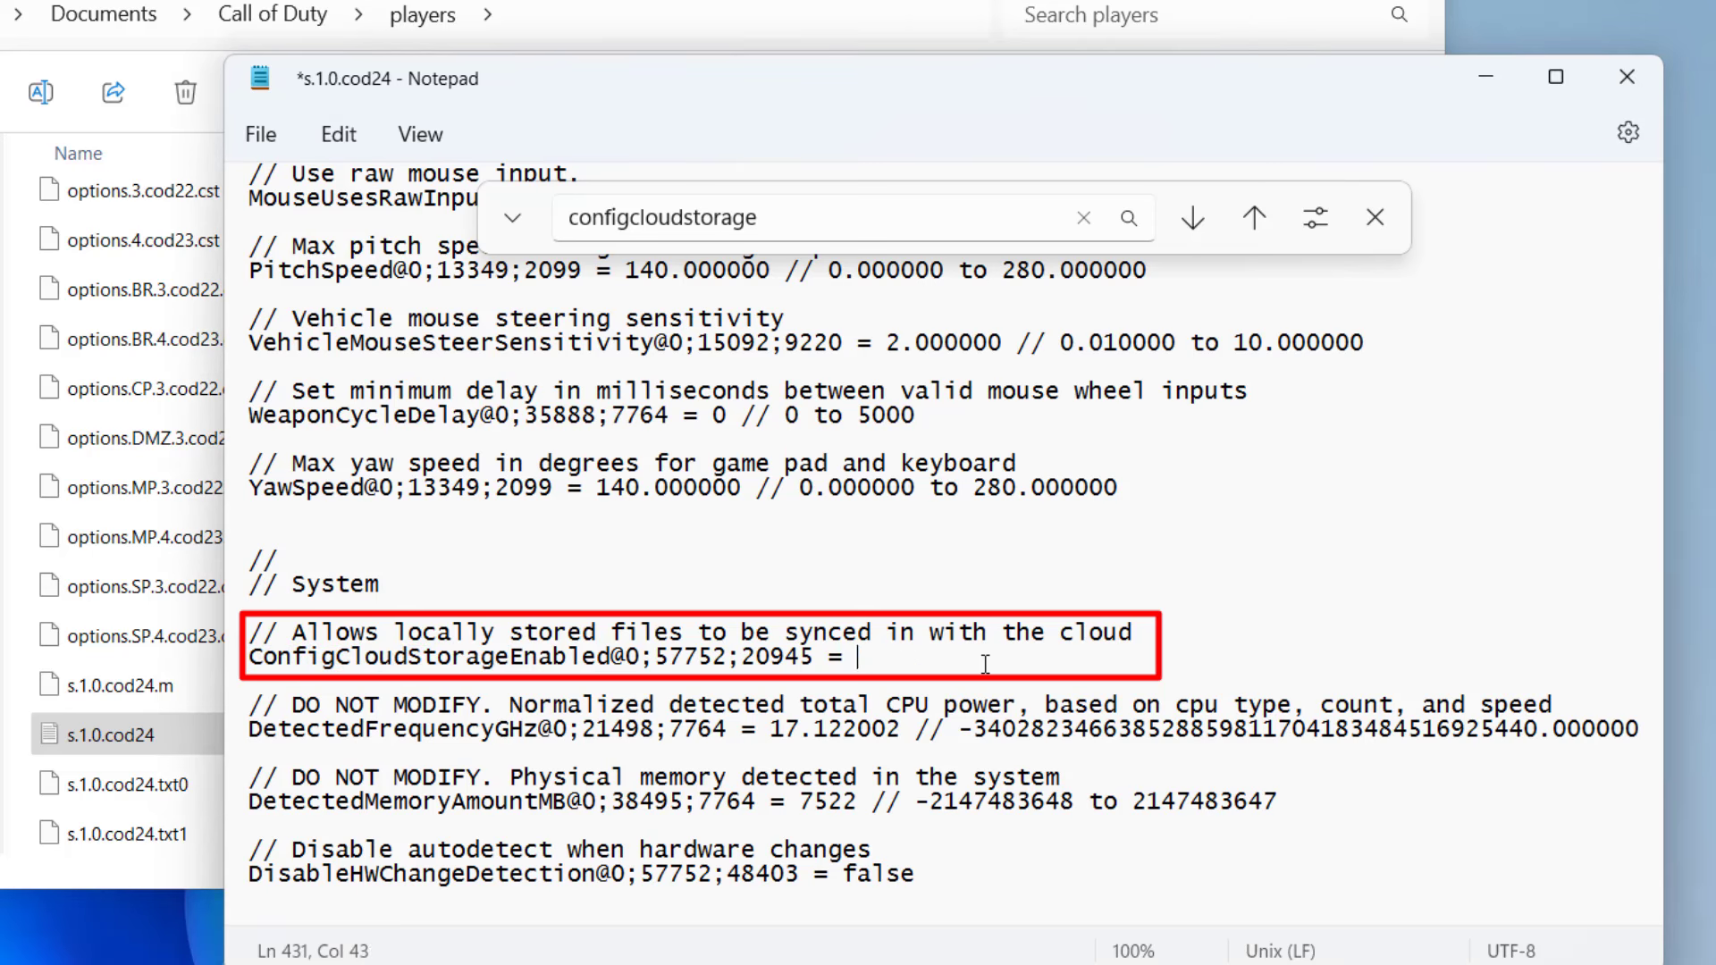
type("false")
Step: Save the s.1.0.cod24 file, close it, and minimize the players folder window
left_click(261, 134)
left_click(326, 338)
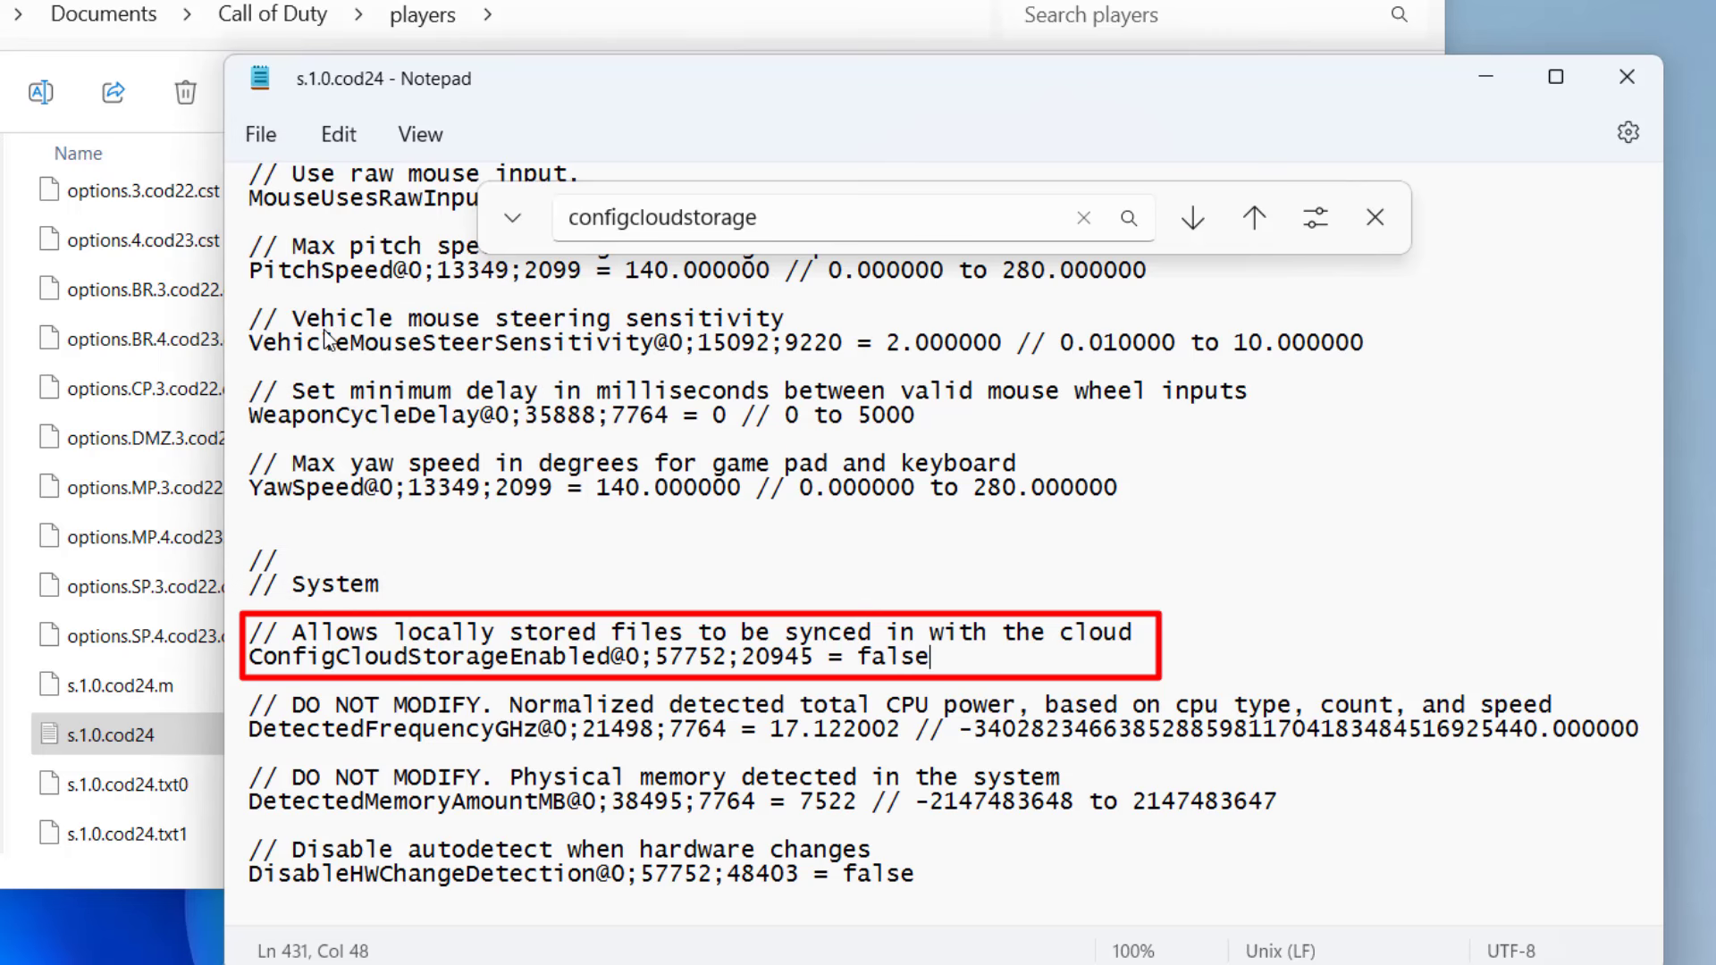
left_click(1627, 77)
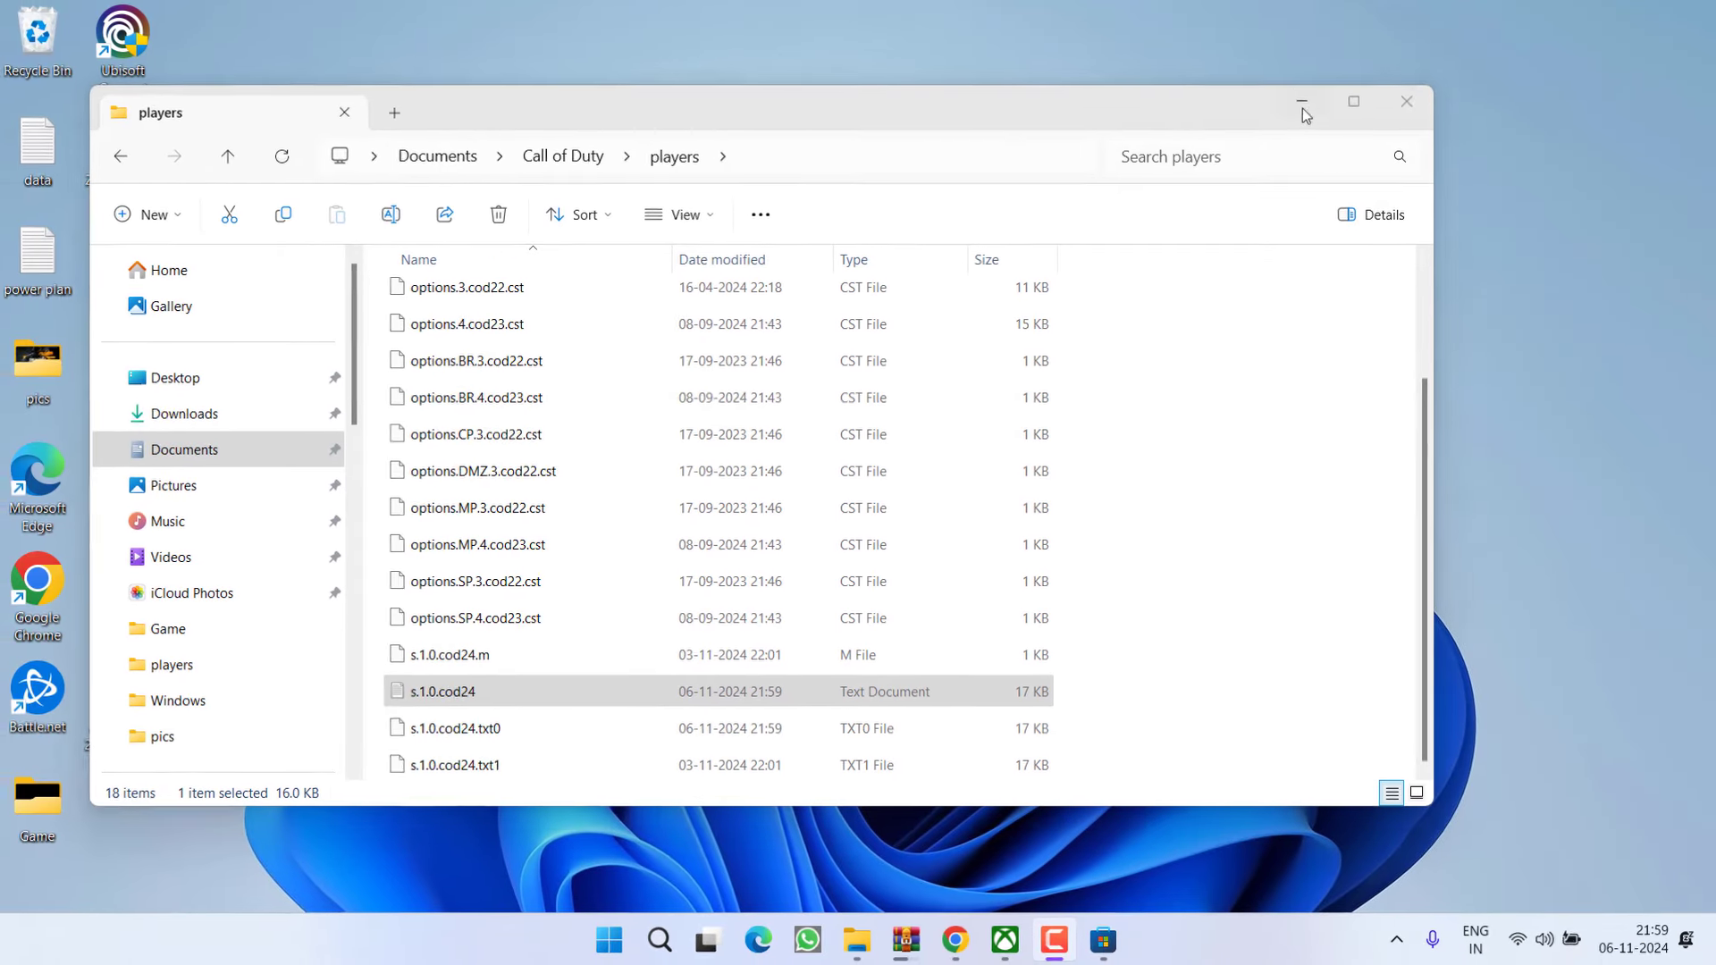
left_click(1280, 4)
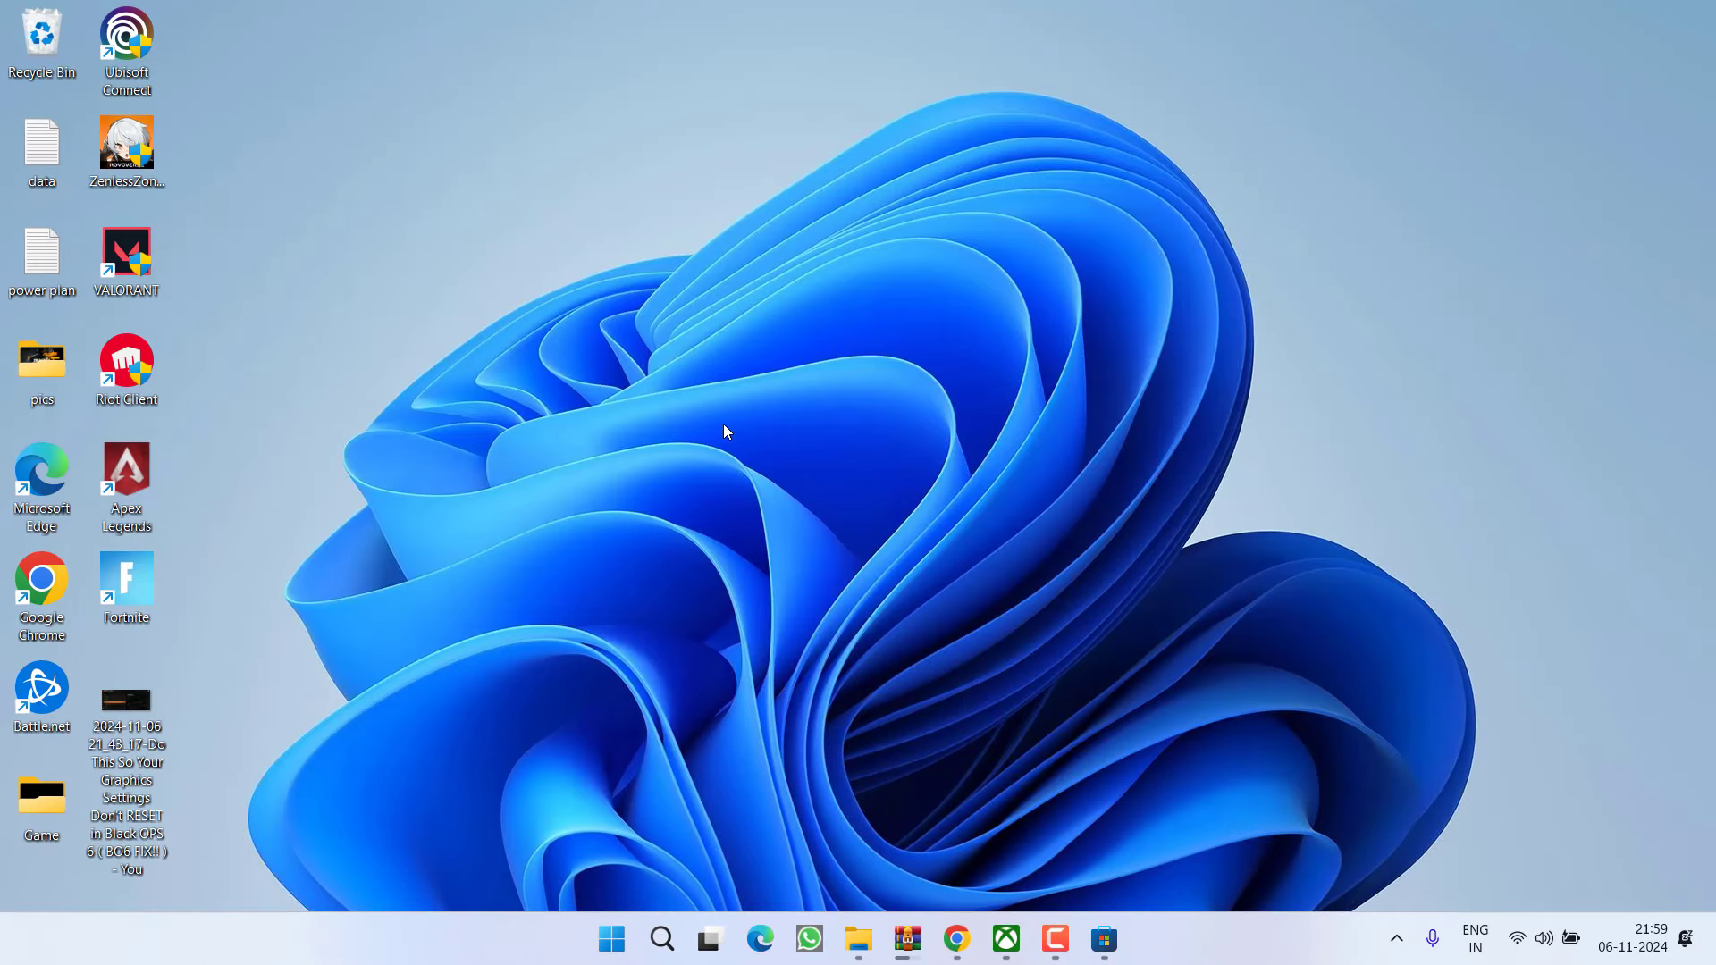